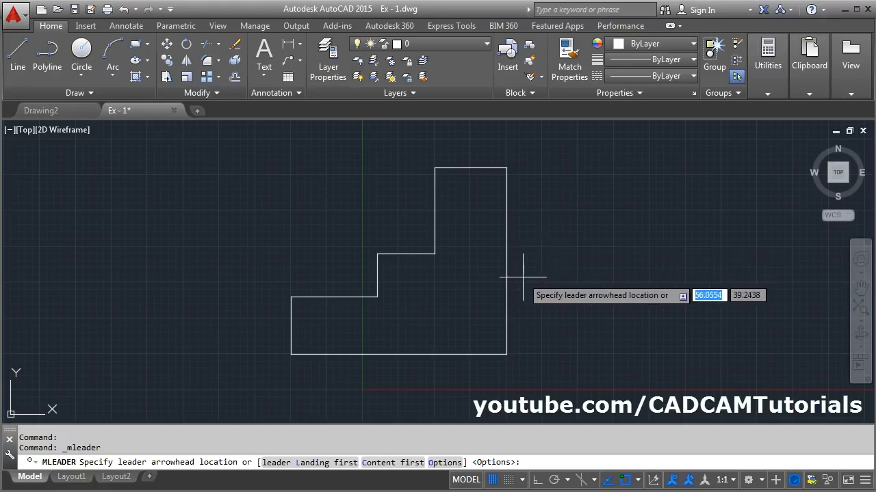
Step: Place a multileader reading TRIAL with its arrowhead at the midpoint of the profile's long right edge
left_click(506, 261)
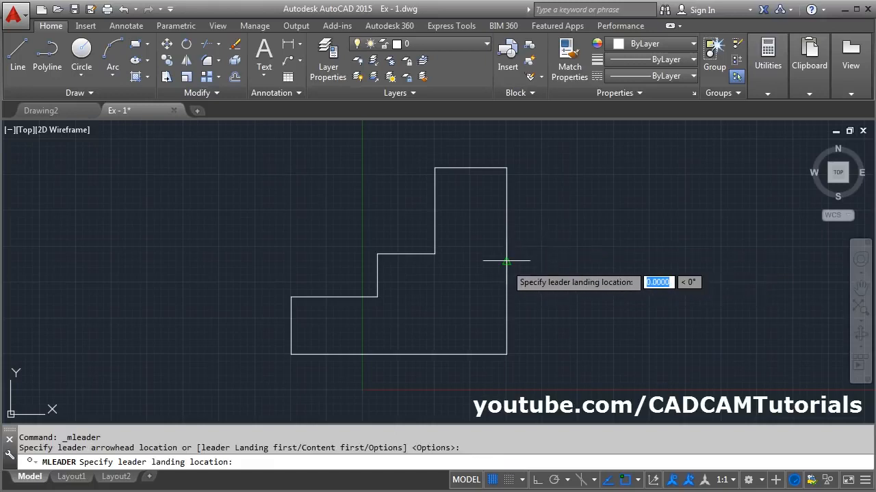
left_click(556, 232)
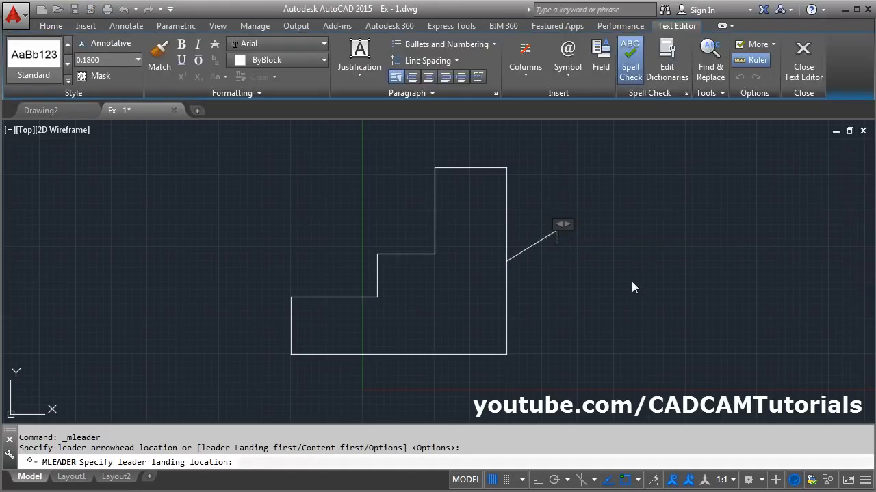
type("TRIAL")
left_click(656, 271)
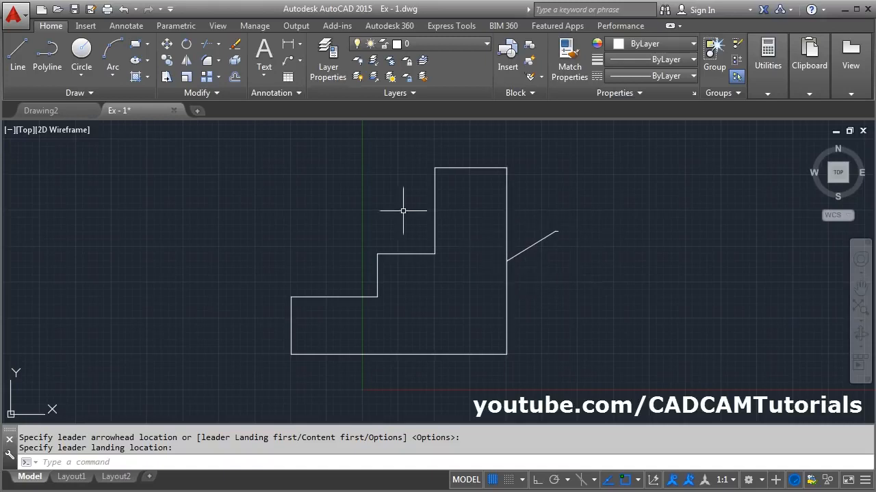
Step: Modify the Standard multileader style so that its specified scale is 15
left_click(277, 95)
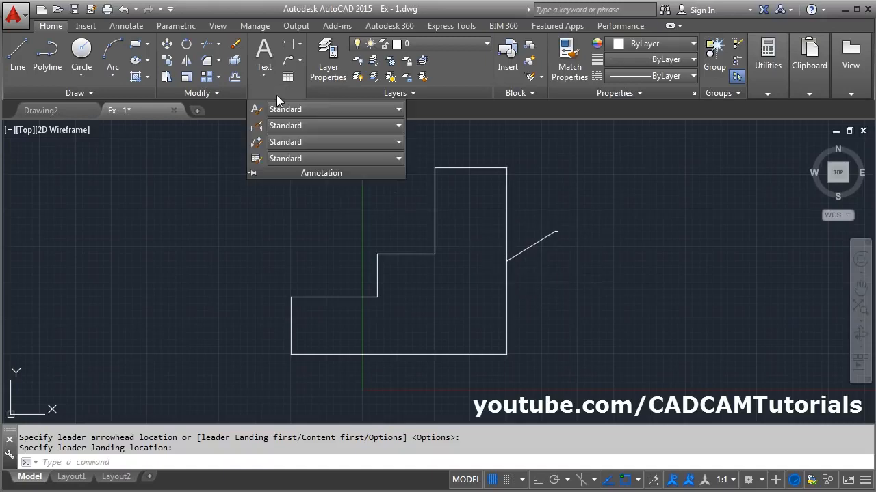
left_click(257, 145)
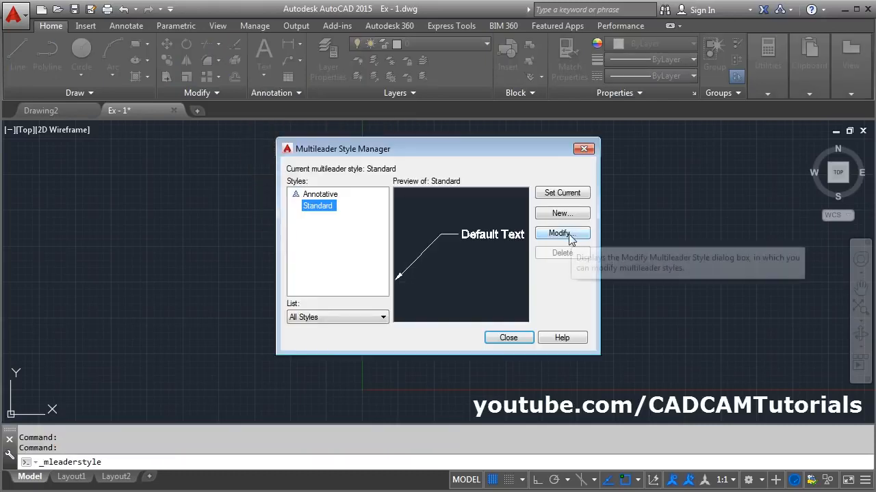
left_click(571, 237)
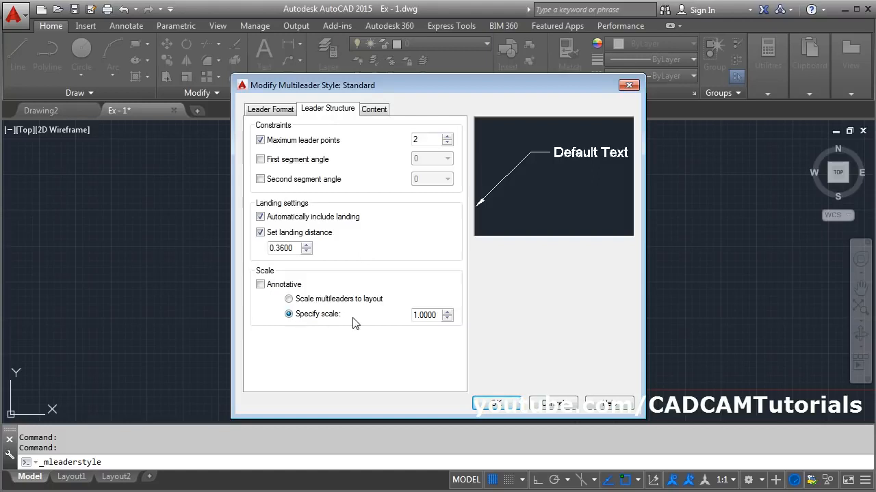
left_click_drag(434, 313, 391, 312)
type("5")
left_click_drag(437, 315, 384, 313)
type("15")
left_click(497, 403)
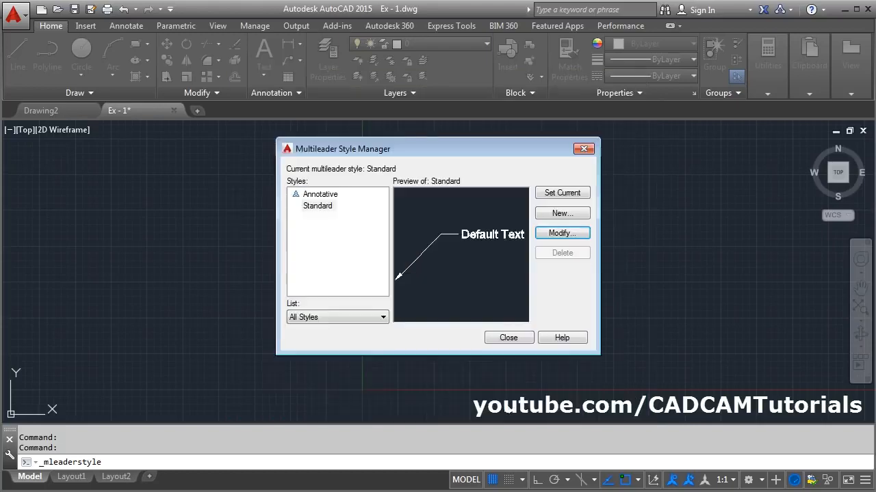
left_click(508, 338)
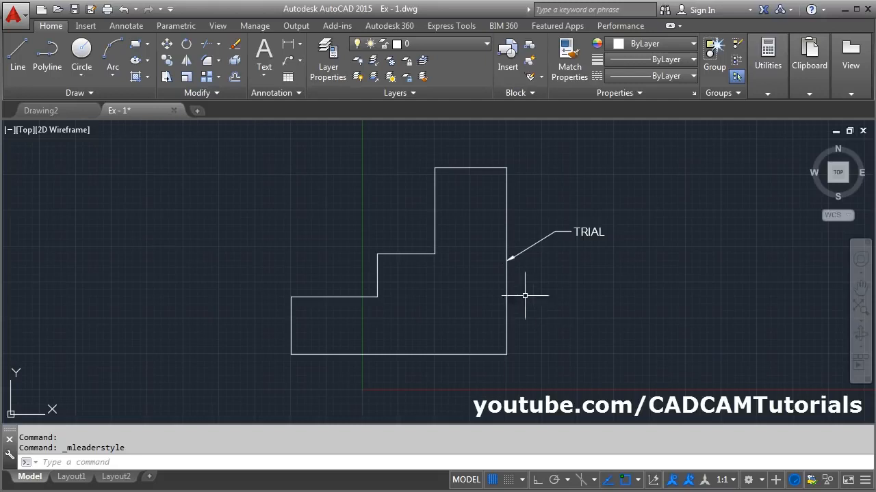
Step: Make the Annotative multileader style current and place a leader reading TRIAL at the middle step's upper-left corner, with annotation scale 1:1
left_click(280, 94)
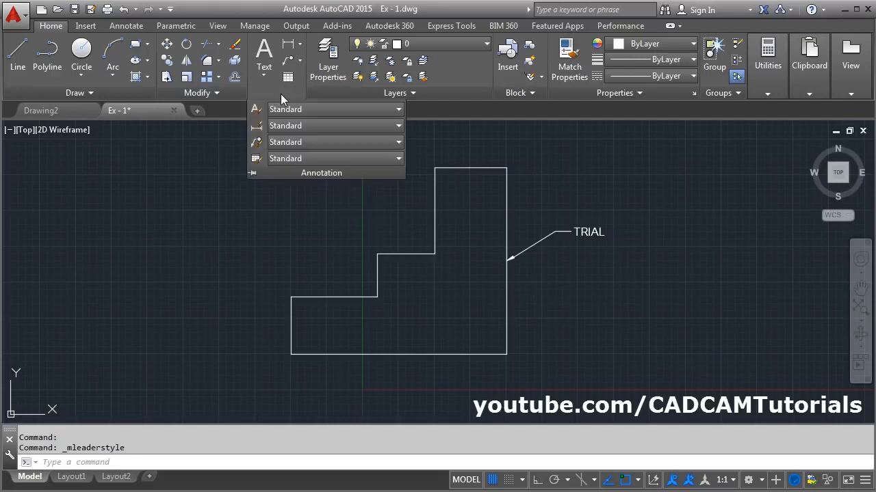
left_click(307, 143)
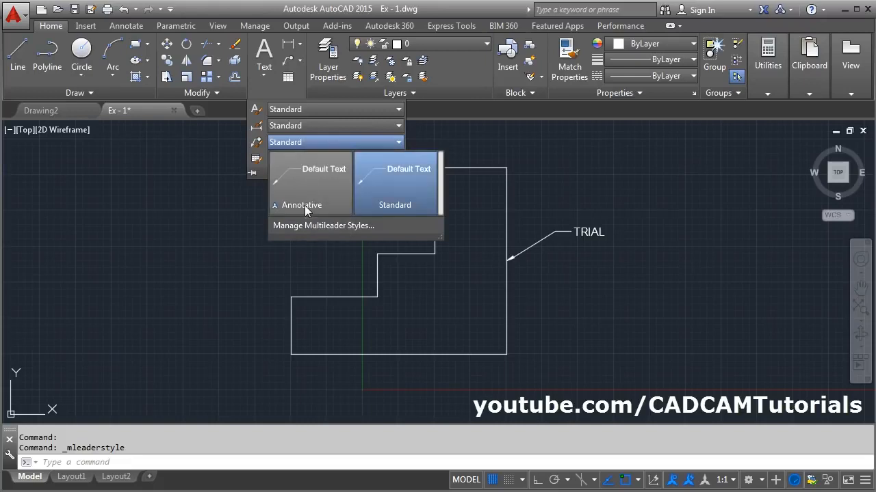
left_click(305, 205)
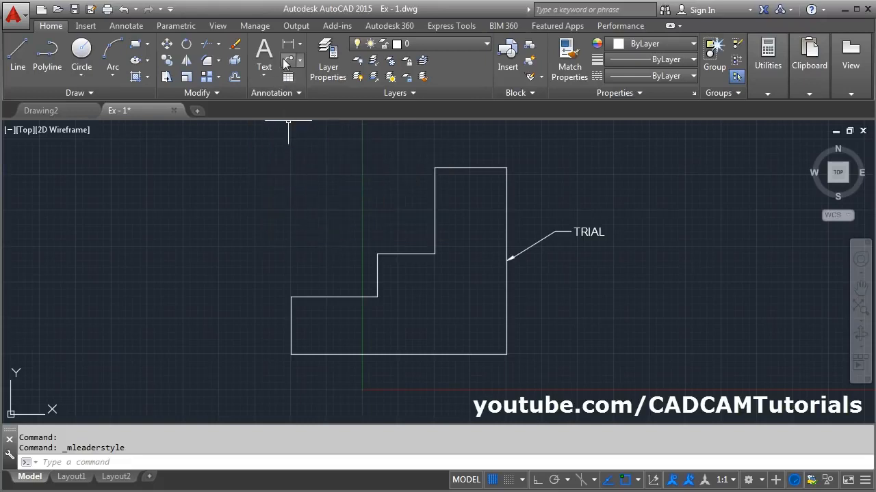
left_click(288, 77)
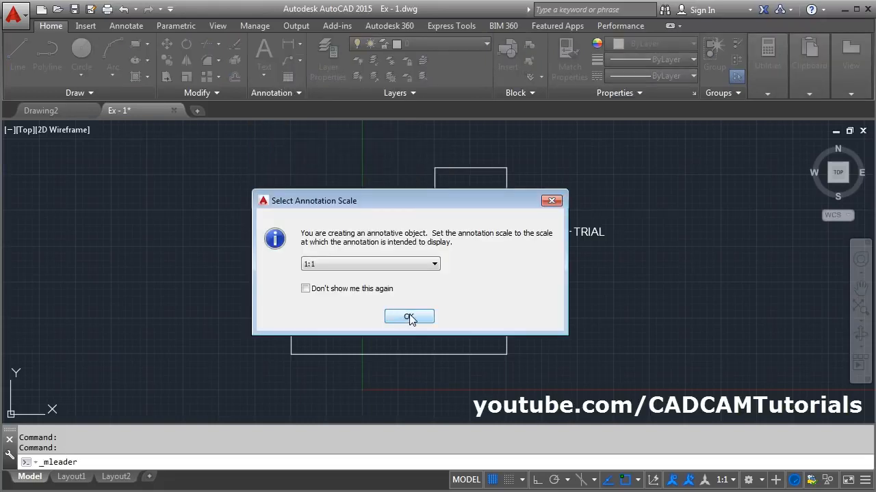
left_click(407, 317)
left_click(373, 253)
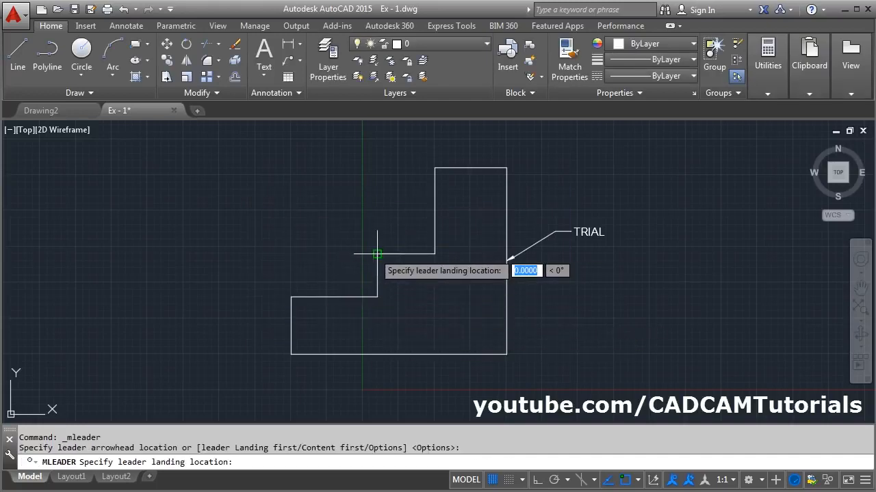
left_click(345, 232)
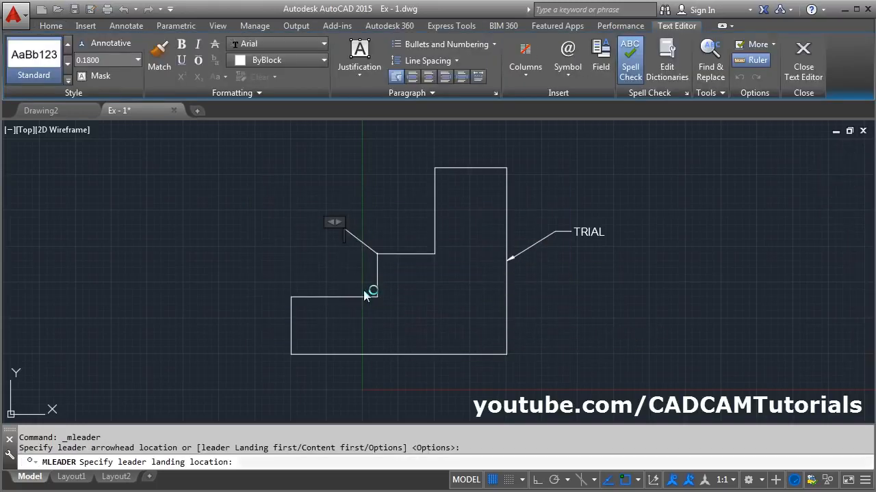
type("TRIAL")
key("Escape")
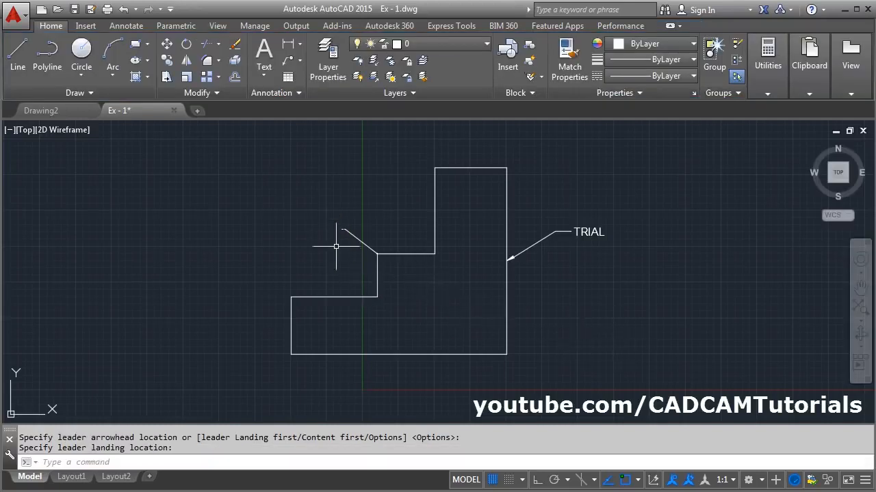
Step: Change the drawing's annotation scale to 1:5, 1:10 and finally 1:16 to enlarge the annotative leader
left_click(729, 481)
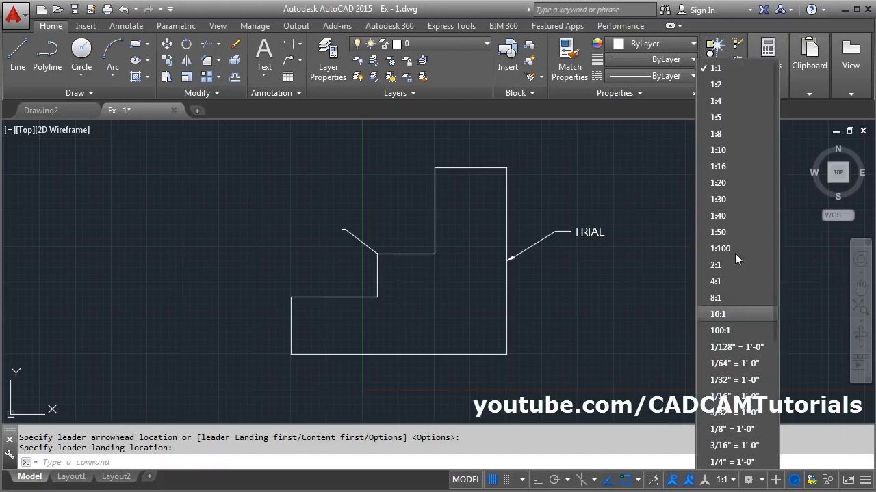
left_click(724, 116)
left_click(732, 482)
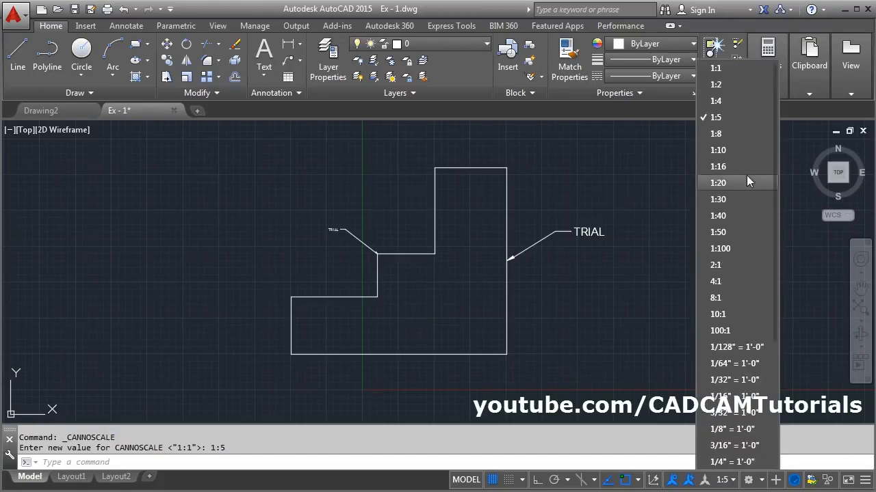
left_click(736, 149)
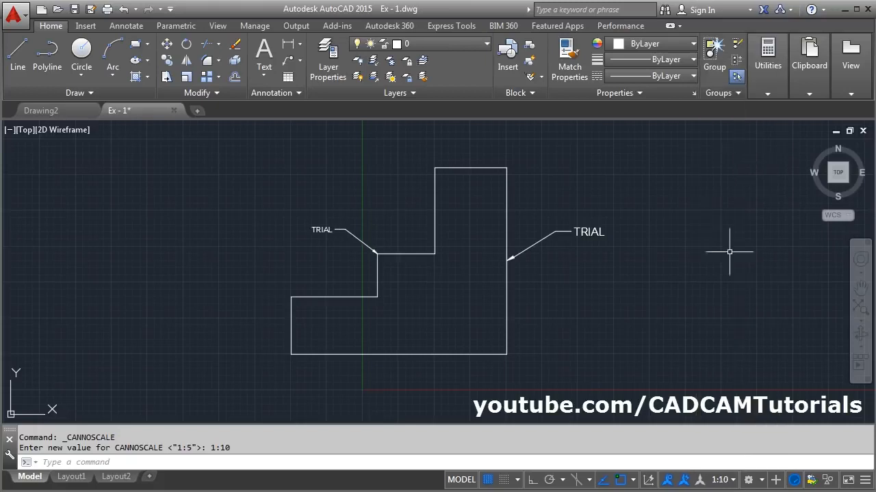
left_click(729, 482)
left_click(728, 169)
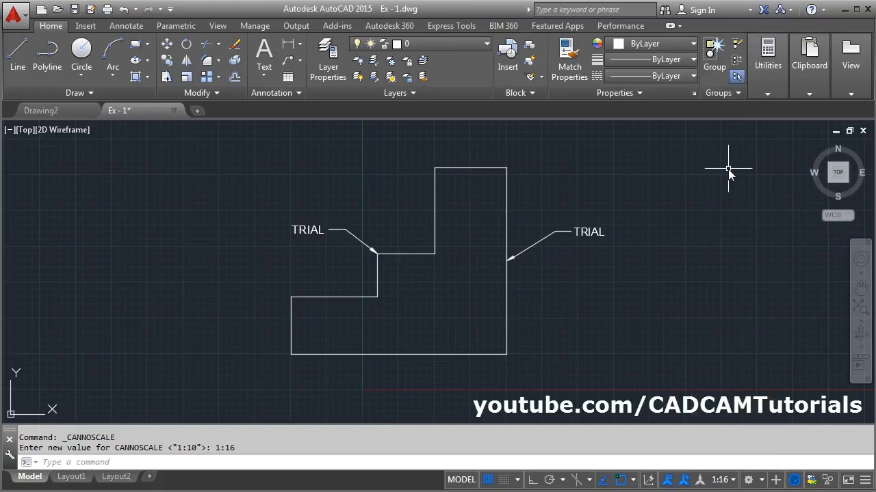
Step: Create a content-first multileader reading TRIAL, with its text beside the profile and its arrowhead low on the long right edge
left_click(286, 61)
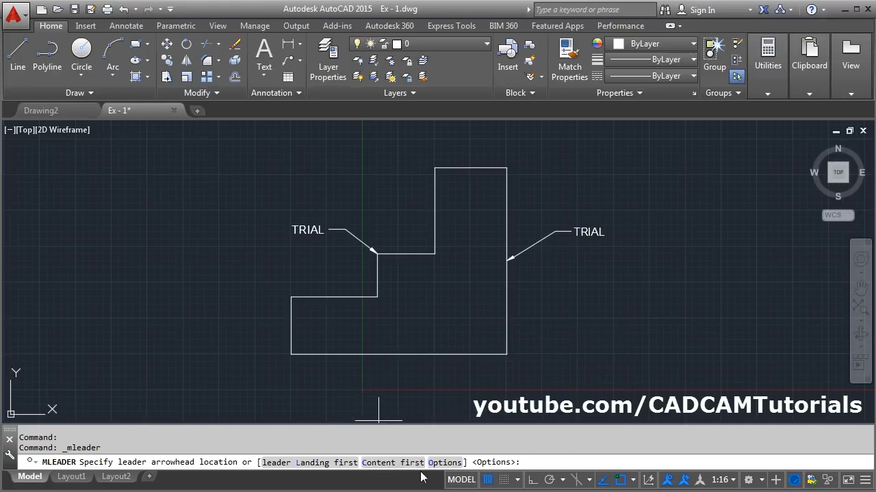
left_click(395, 465)
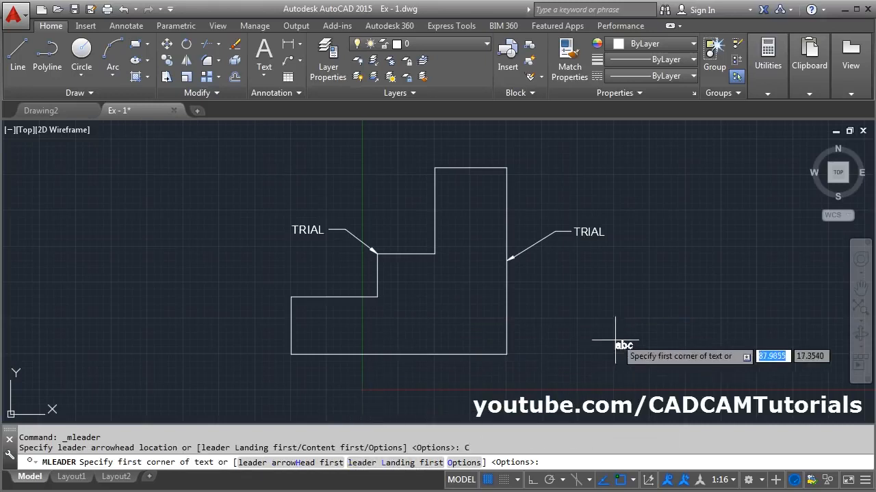
left_click(583, 292)
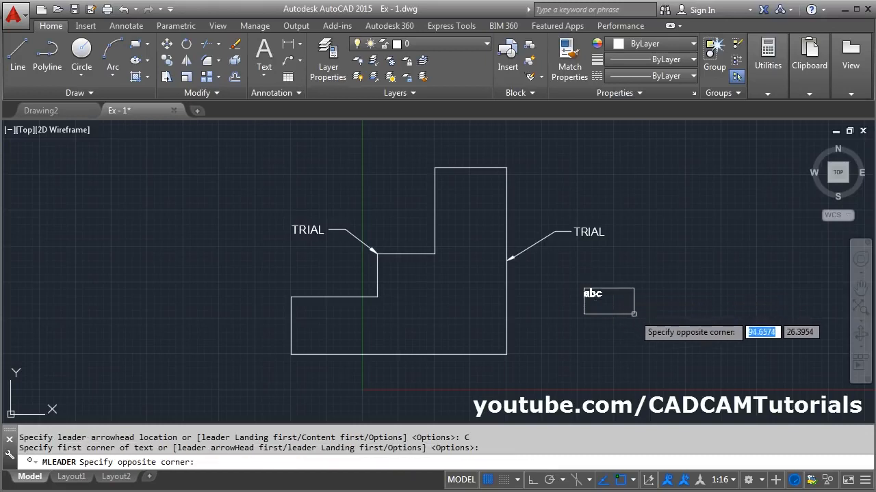
left_click(633, 314)
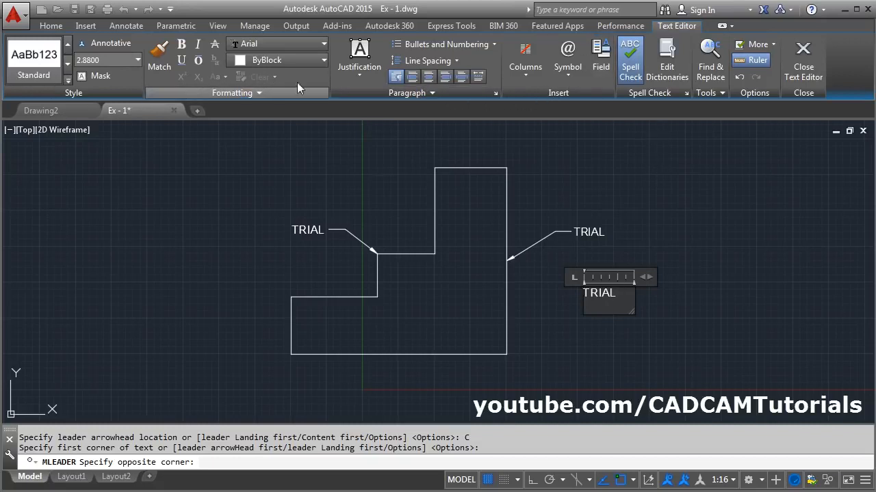
left_click(803, 74)
key("Return")
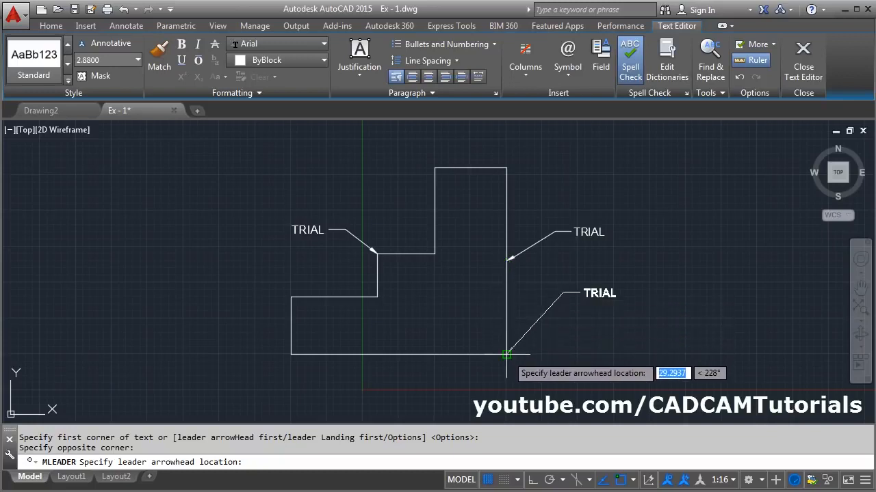
left_click(507, 317)
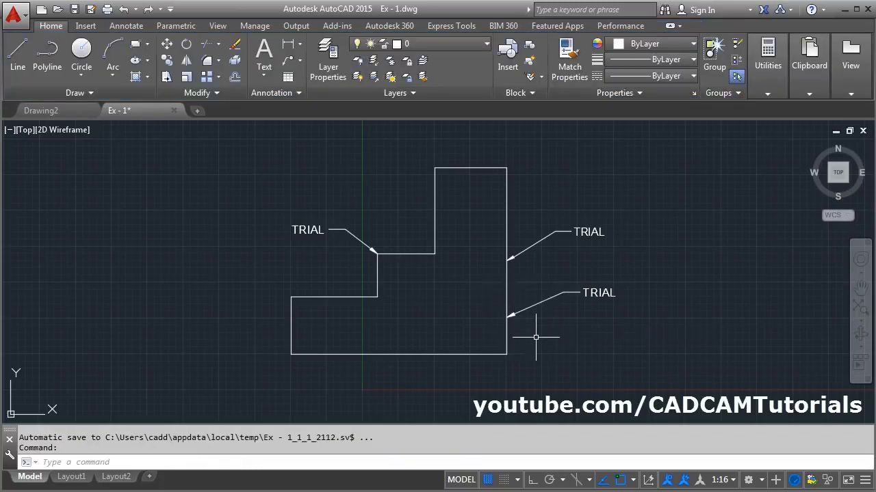
Step: Start another multileader in arrowhead-first order and set its leader type to spline
left_click(288, 61)
key("Return")
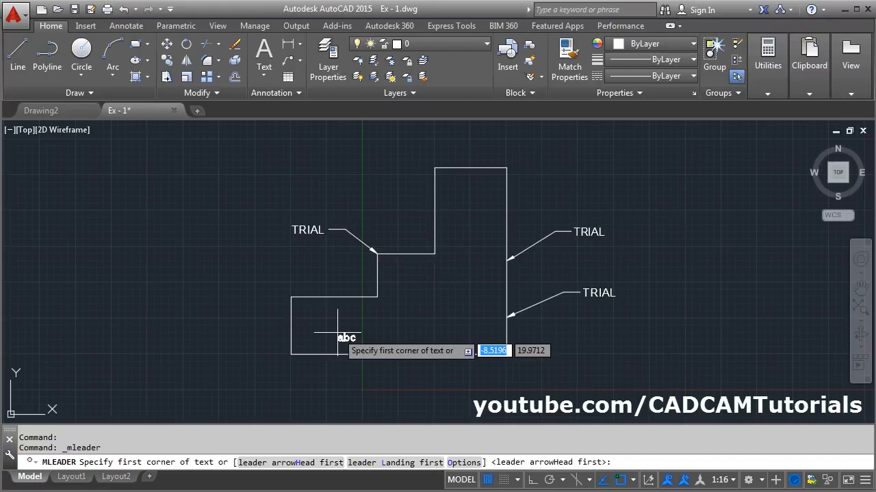
left_click(289, 467)
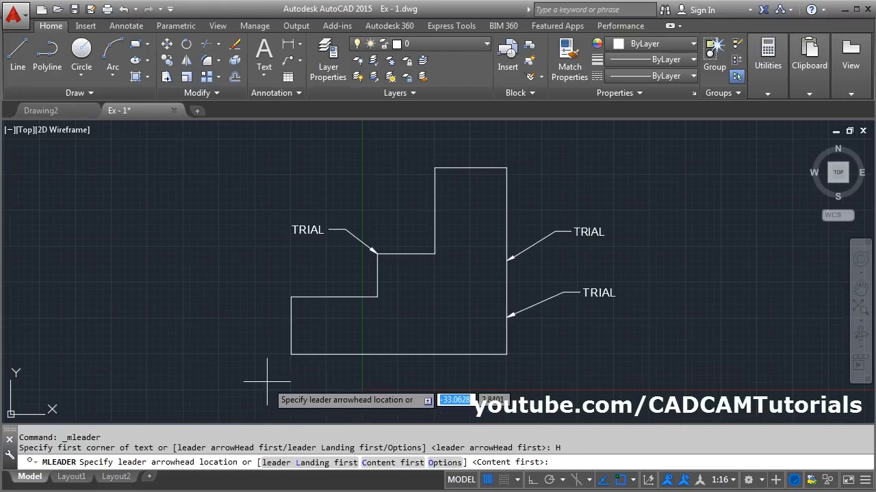
left_click(445, 463)
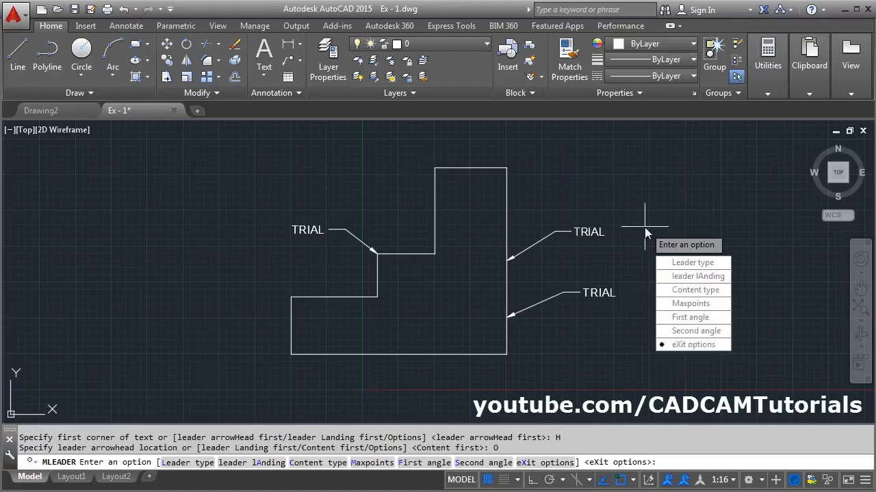
left_click(694, 267)
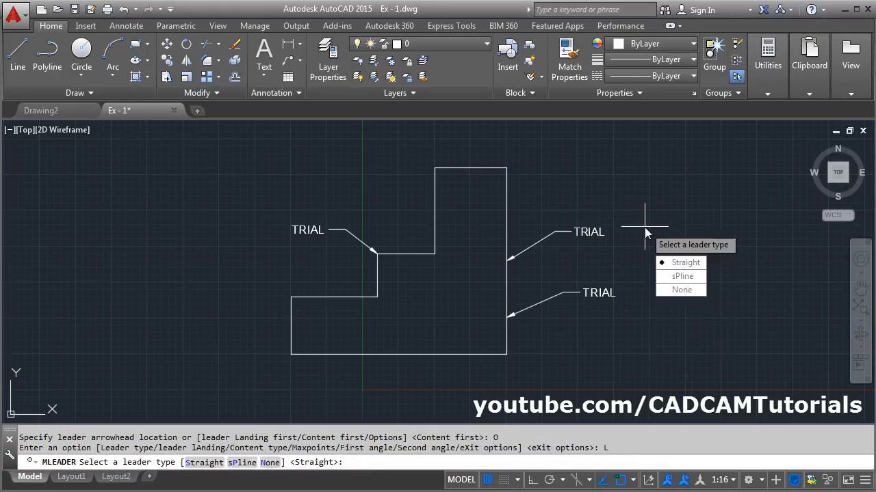
left_click(689, 280)
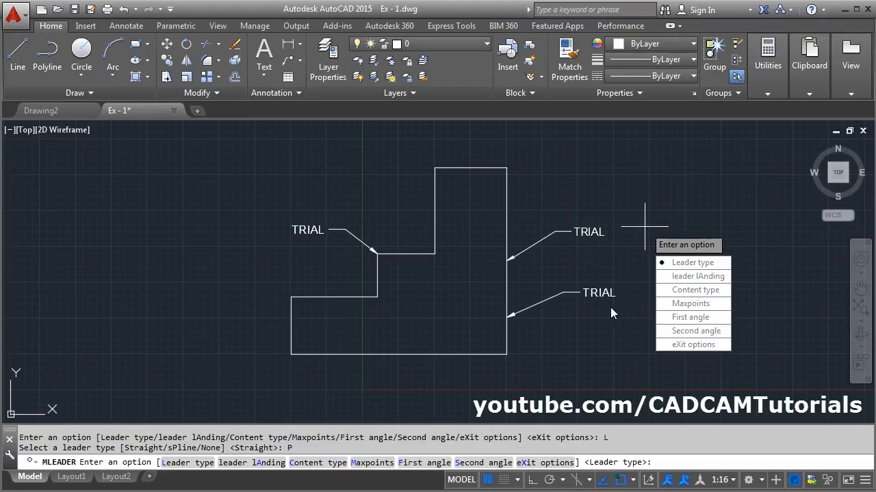
left_click(683, 345)
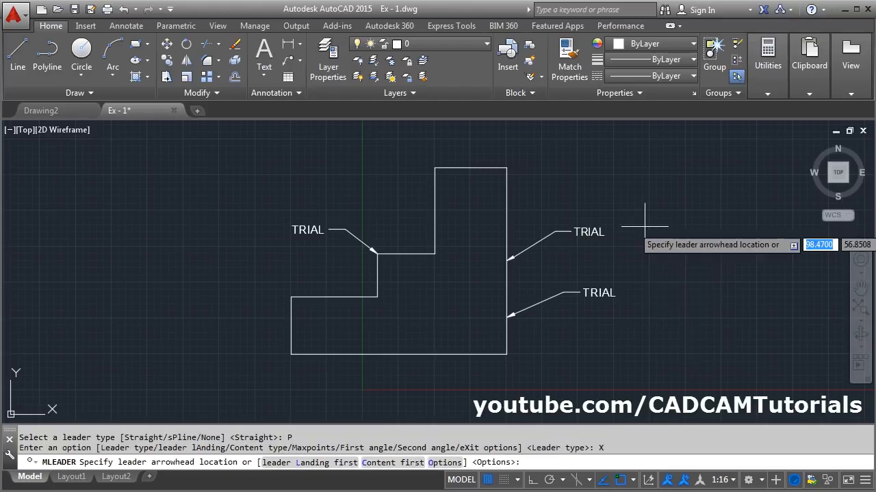
Step: Place the spline leader with its arrowhead on the profile's short left edge and the text ASDFAS
left_click(291, 320)
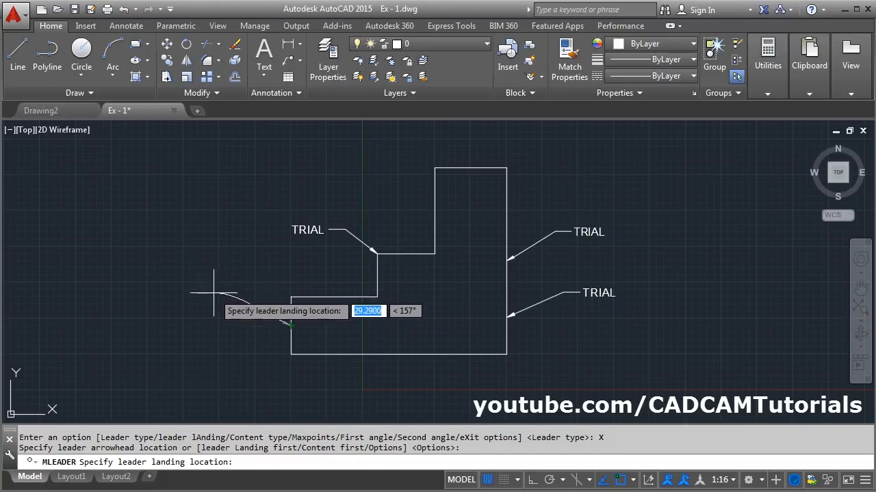
scroll(214, 294, "up", 4)
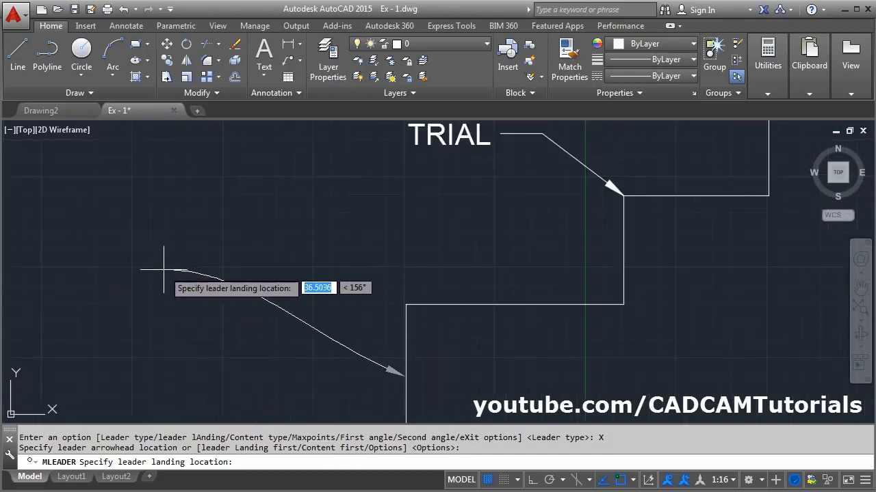
left_click(173, 280)
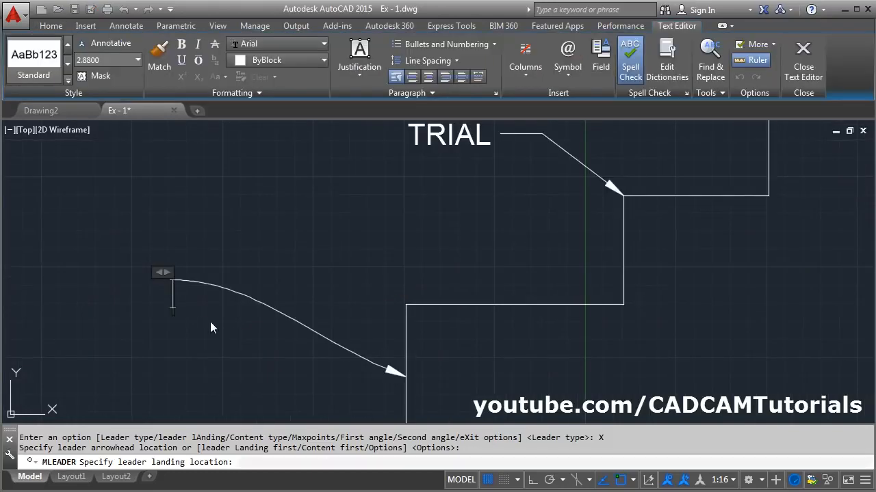
type("ASDFAS")
left_click(369, 249)
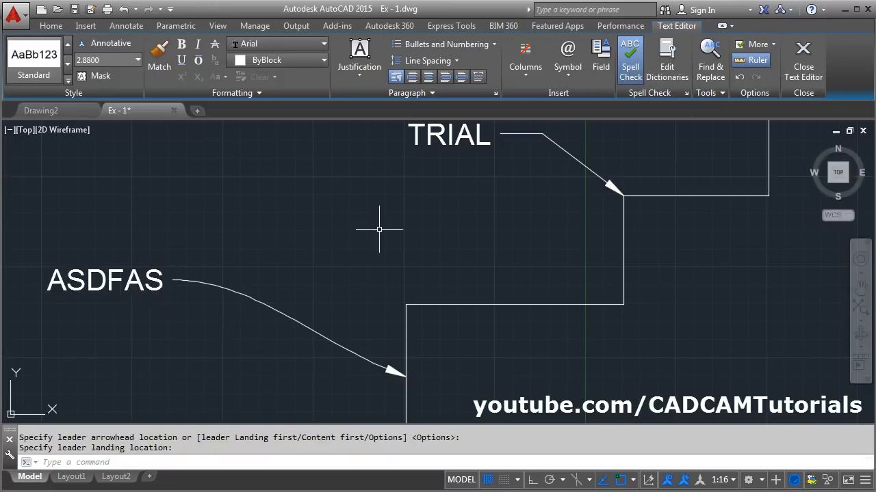
Step: Start another multileader and switch off the leader landing in its options
scroll(338, 211, "down", 4)
left_click(287, 61)
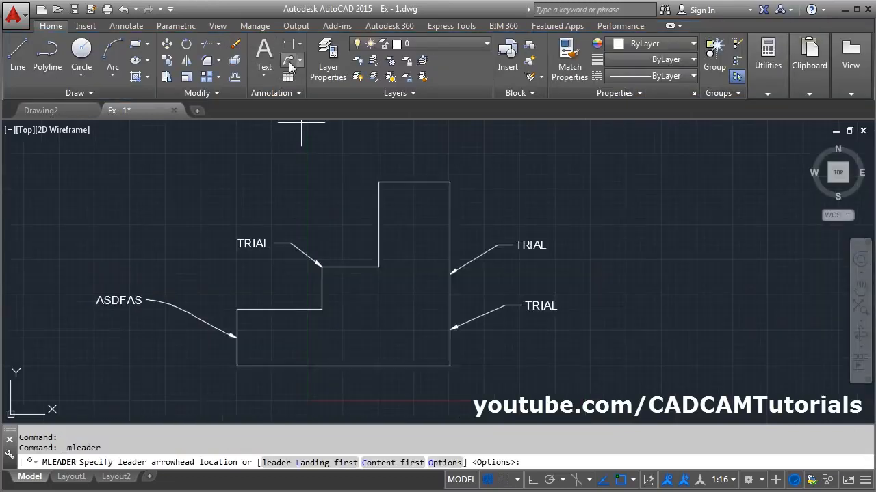
left_click(445, 464)
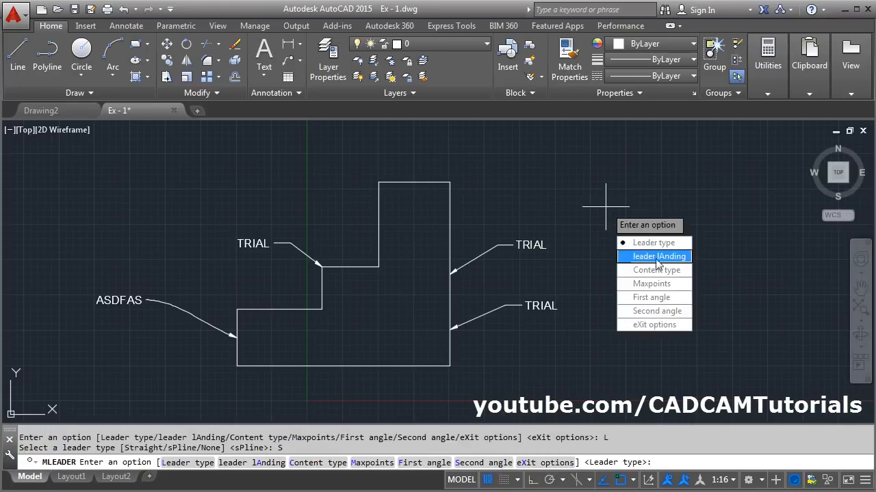
left_click(666, 258)
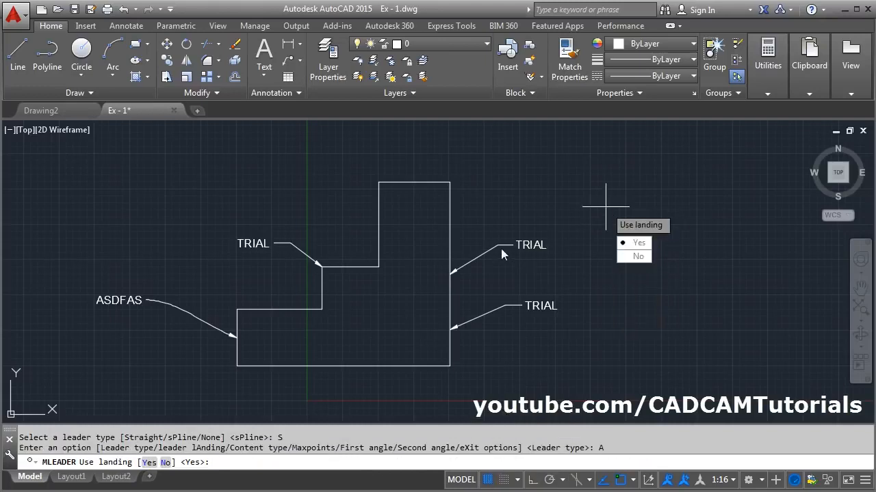
left_click(635, 257)
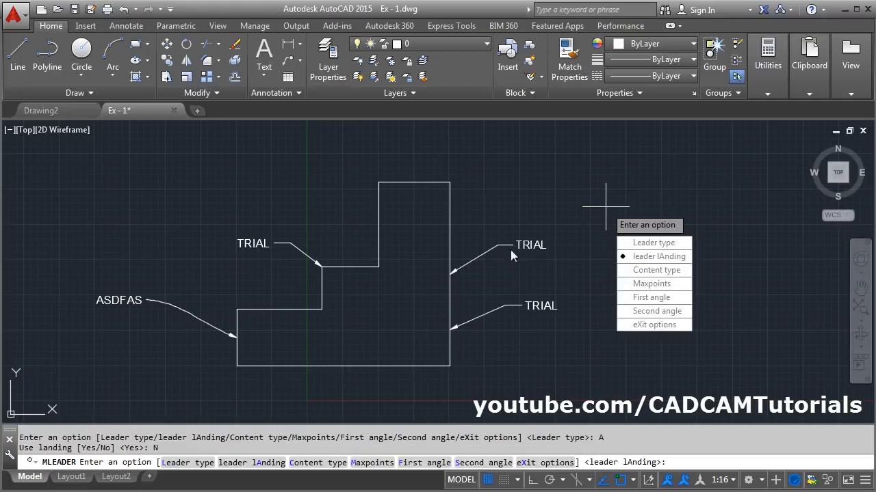
left_click(656, 326)
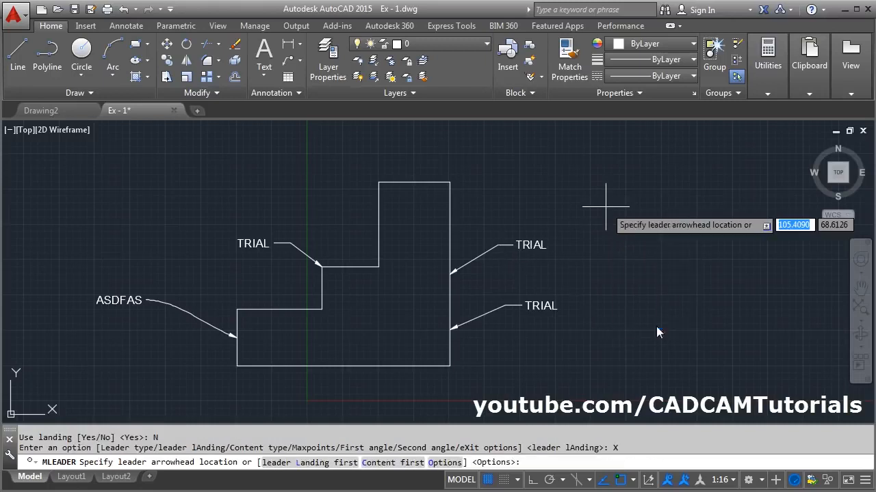
Step: Place the leader without landing, its arrowhead high on the profile's long right edge, with the text SDASDF
left_click(450, 182)
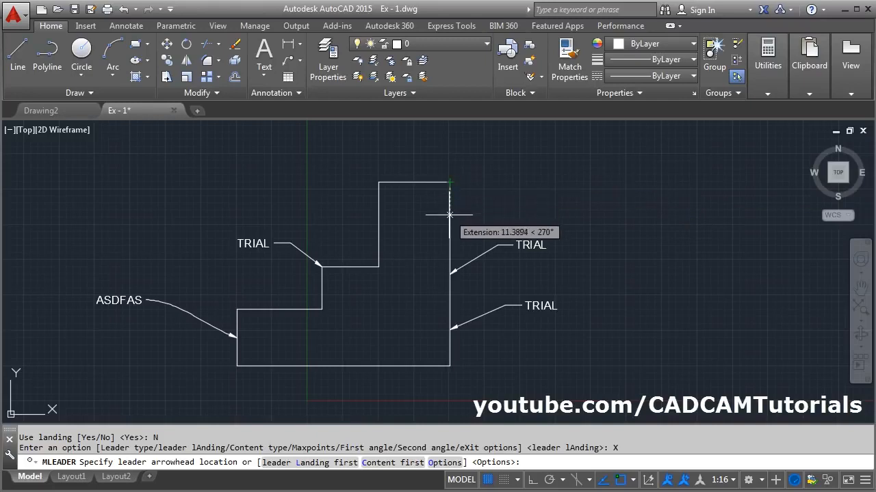
left_click(494, 199)
type("SDASDF")
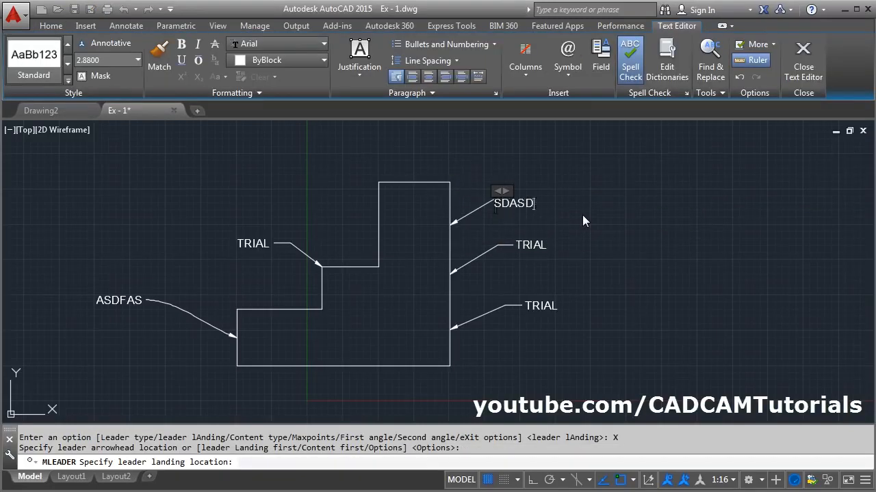
left_click(673, 237)
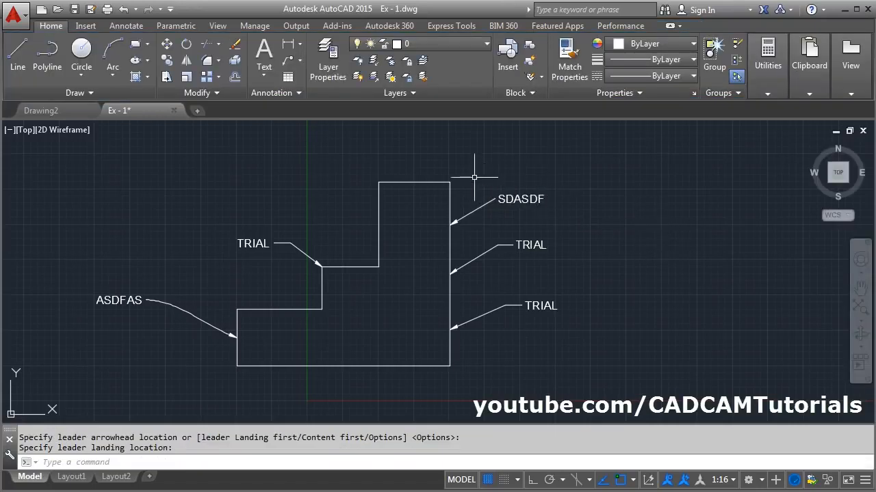
Step: Create a multileader with content type None, its arrowhead midway on the tall section's left edge and its line running horizontally outward
scroll(470, 179, "up", 3)
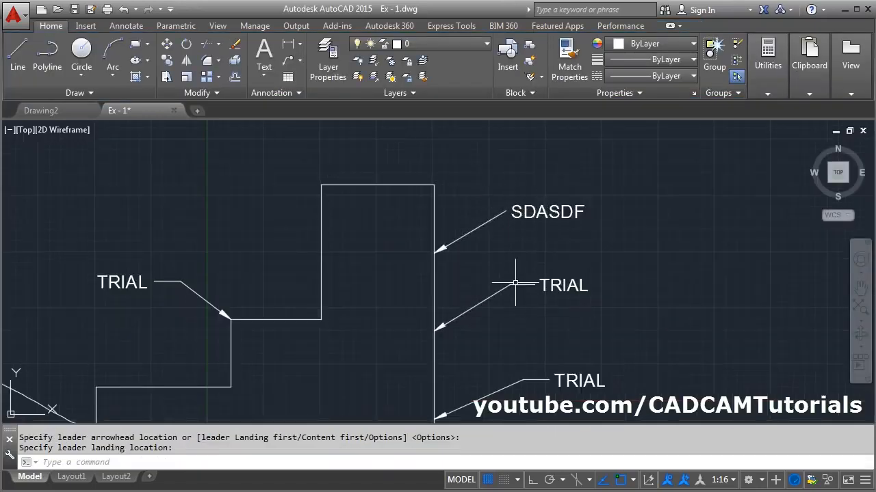
left_click(291, 65)
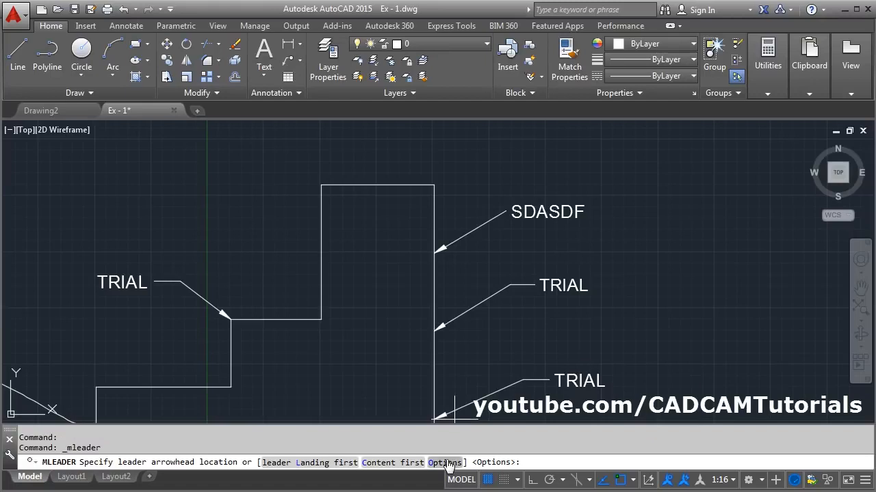
left_click(448, 463)
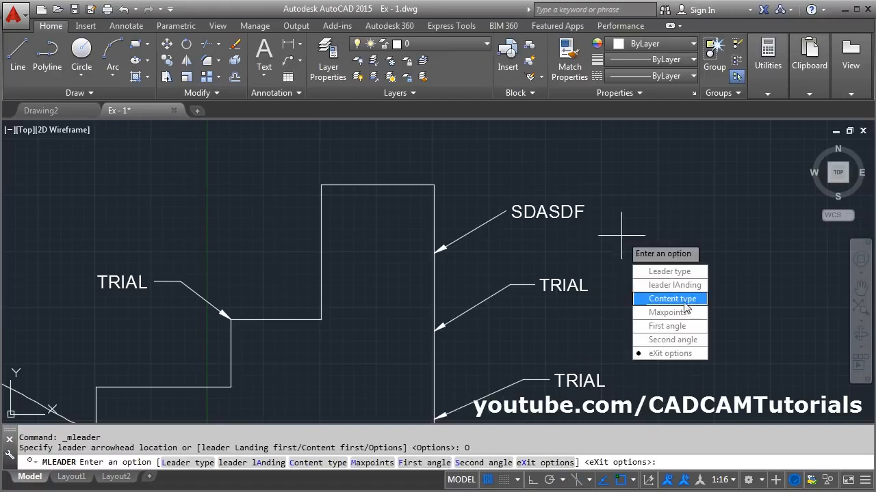
left_click(668, 300)
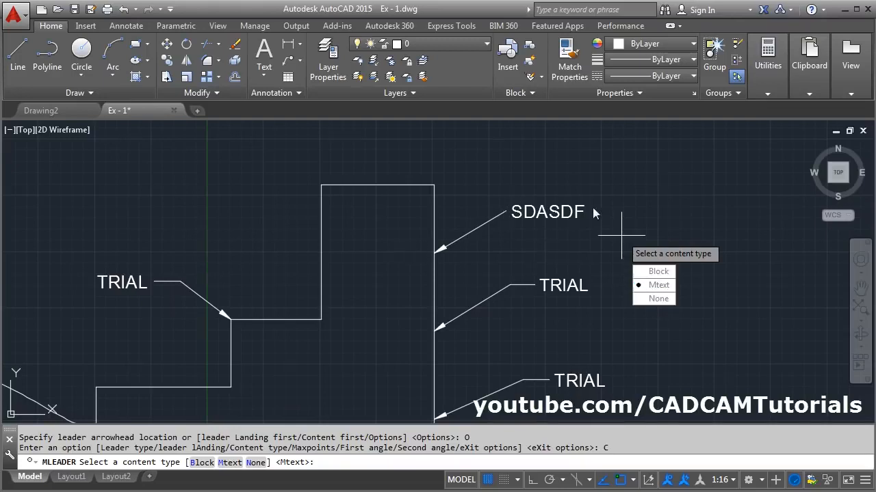
left_click(658, 299)
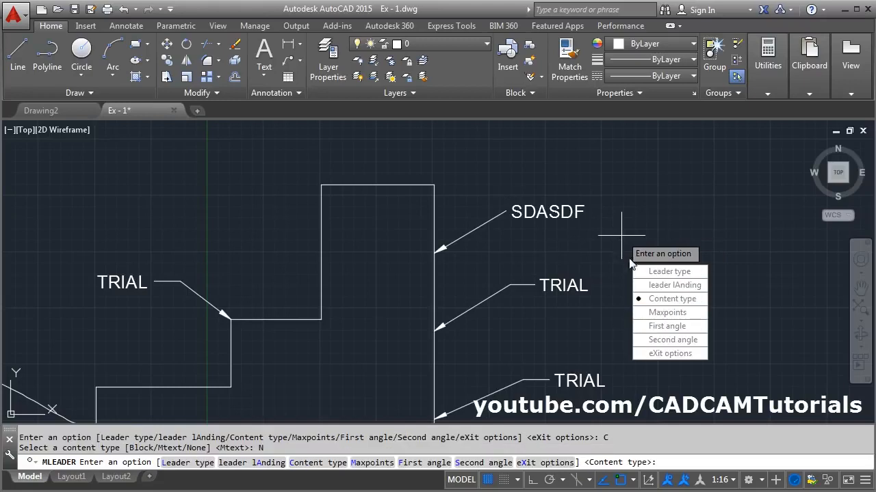
left_click(670, 357)
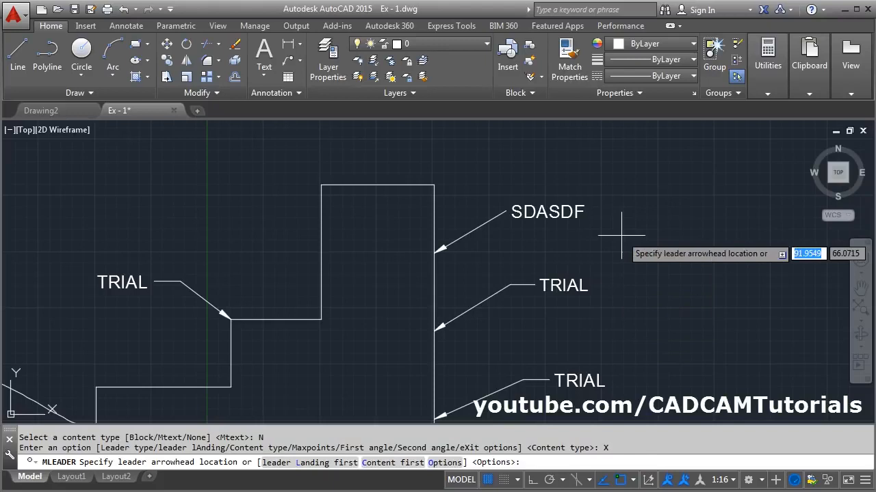
left_click(321, 252)
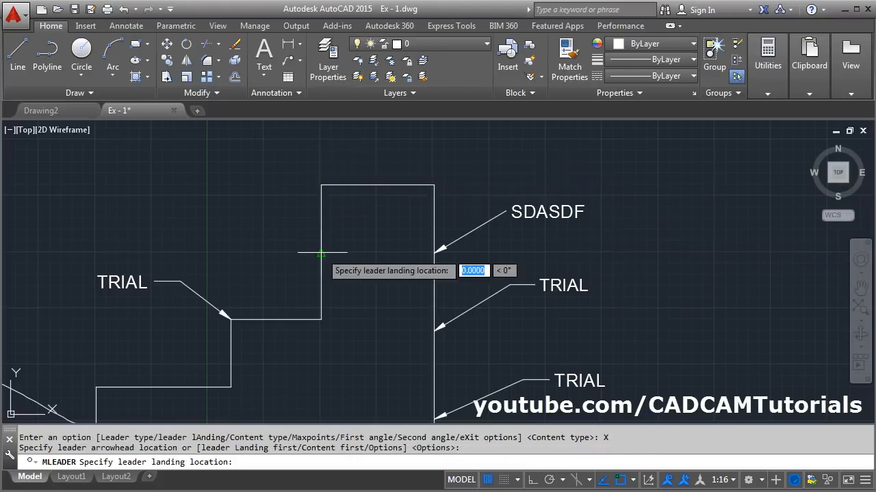
left_click(222, 252)
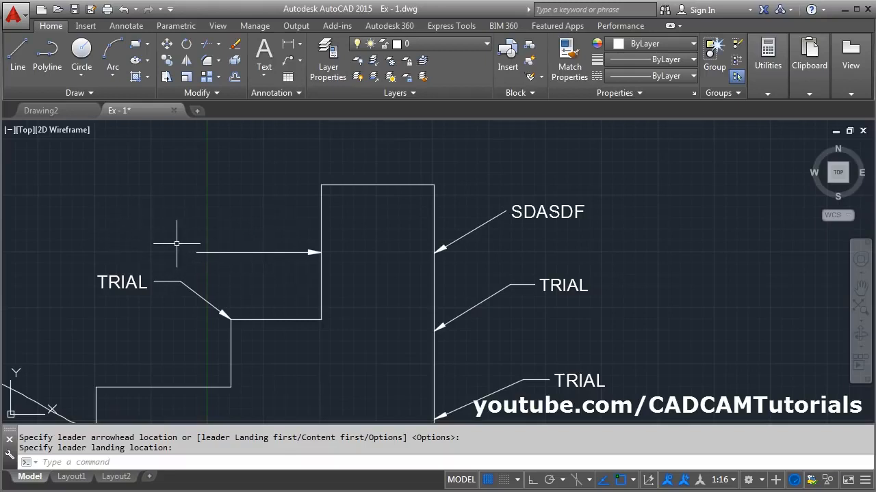
scroll(305, 188, "down", 2)
left_click(287, 63)
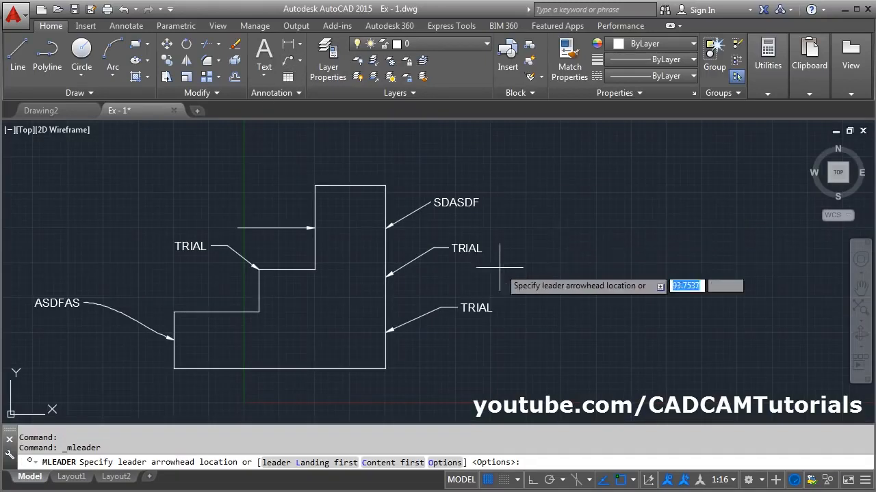
left_click(444, 464)
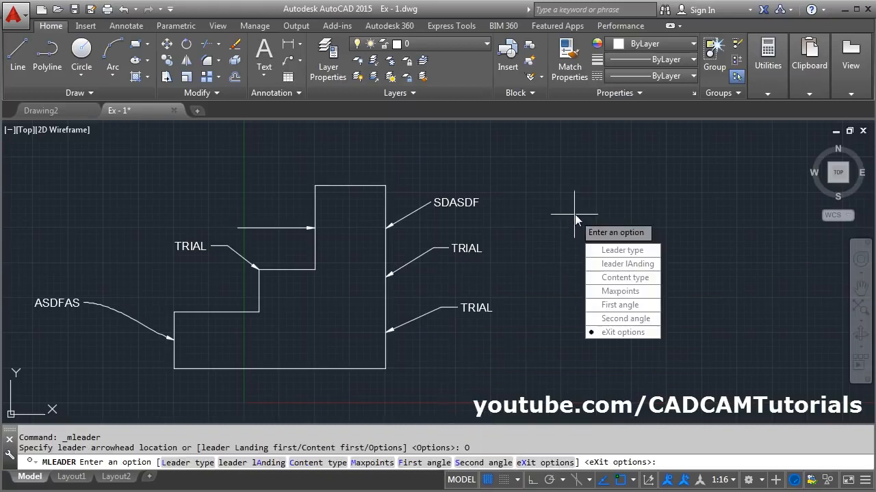
left_click(624, 278)
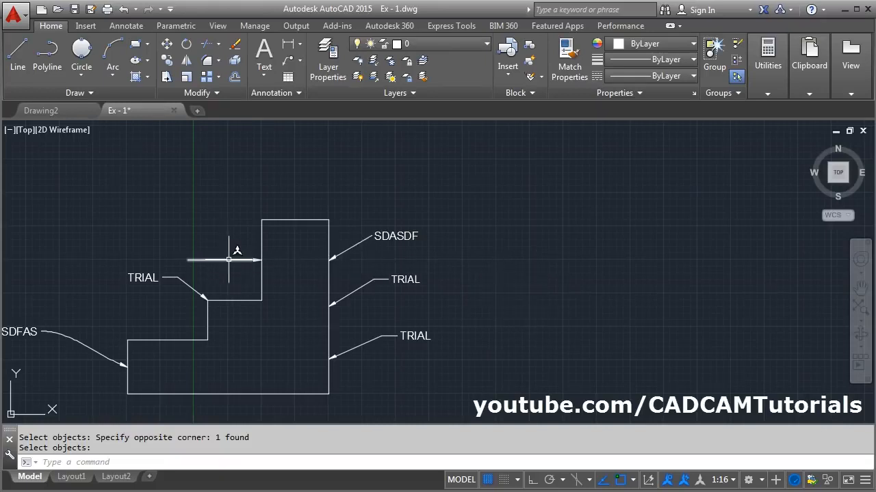
Step: Check the specified scale in the Standard multileader style, divide 8 by 15 in the Calculator, and leave the style unchanged
left_click(273, 92)
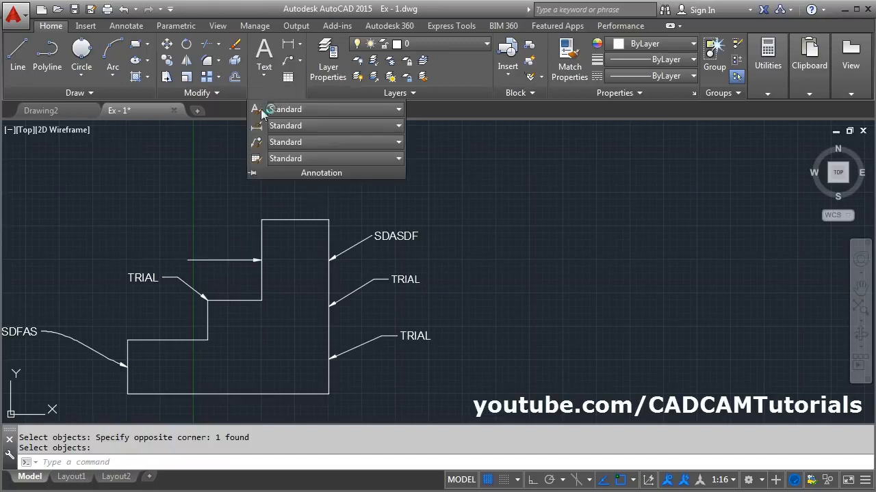
left_click(258, 145)
left_click(561, 233)
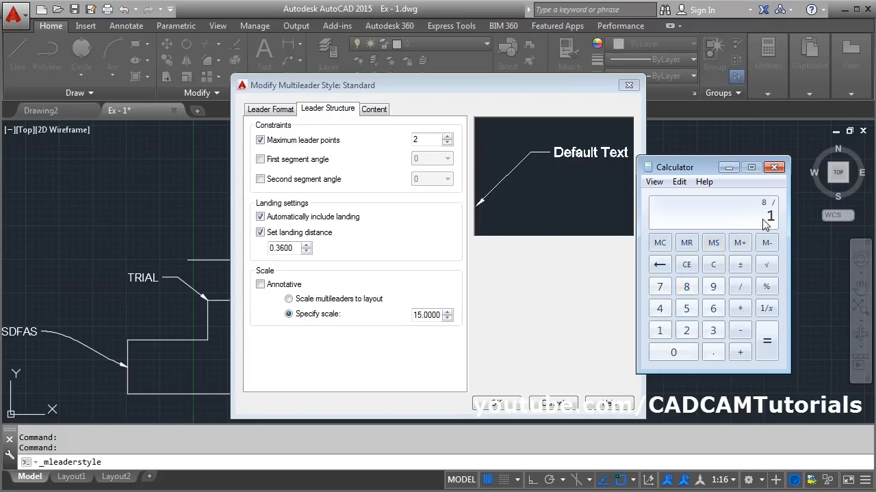
key("Return")
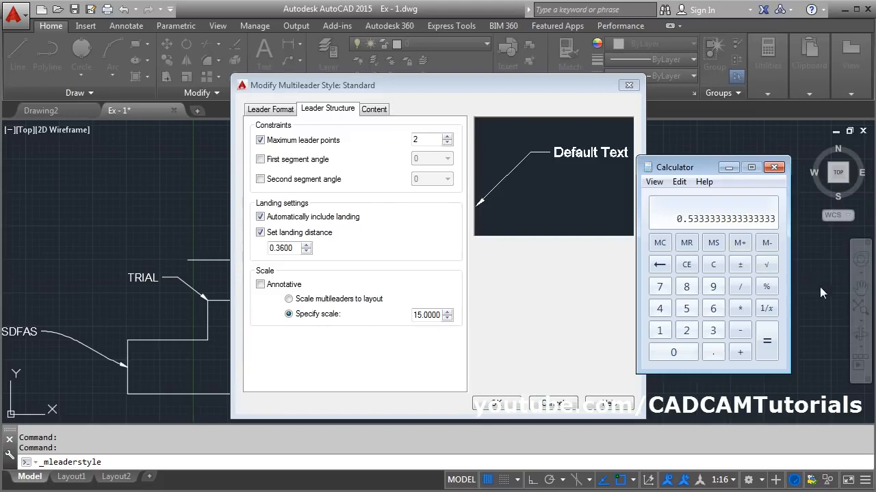
left_click(713, 242)
left_click(552, 409)
left_click(510, 340)
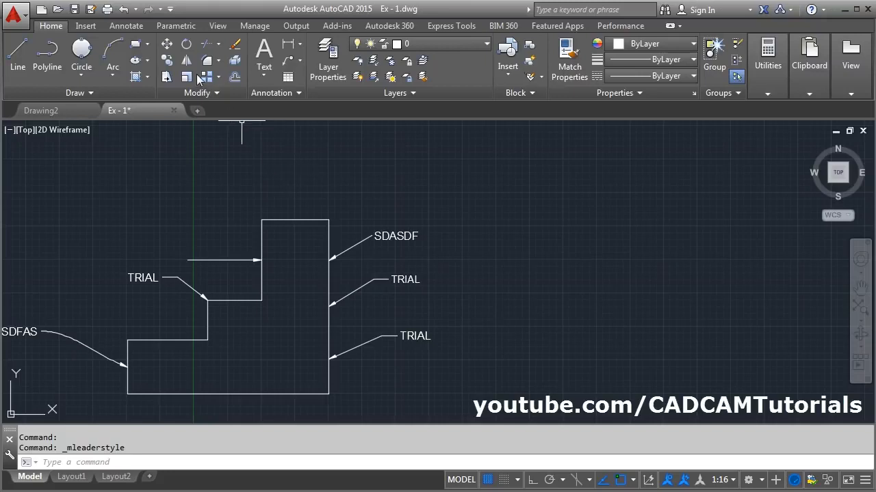
Step: Draw a rectangle with length .53 and width .53 in the empty area to the right of the profile
left_click(135, 44)
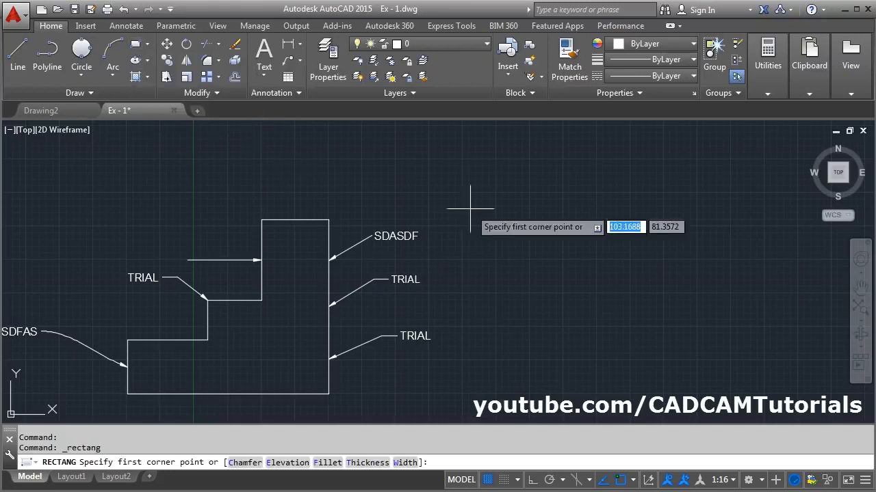
left_click(501, 309)
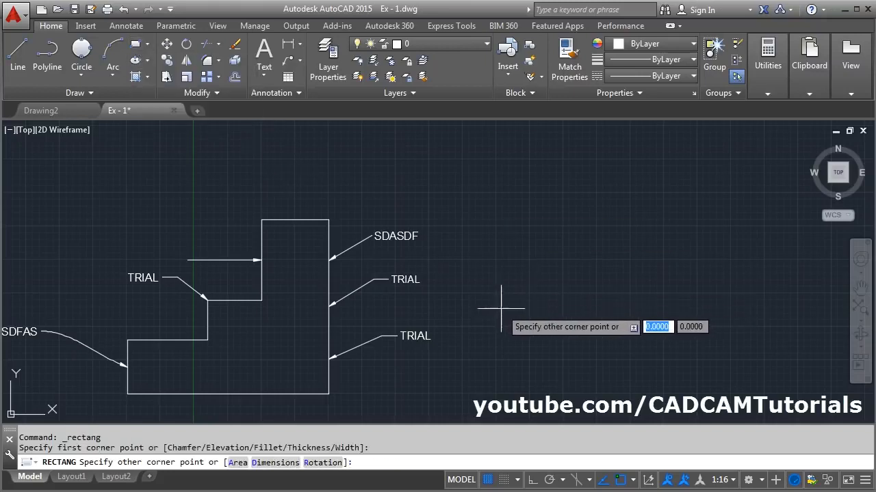
left_click(275, 463)
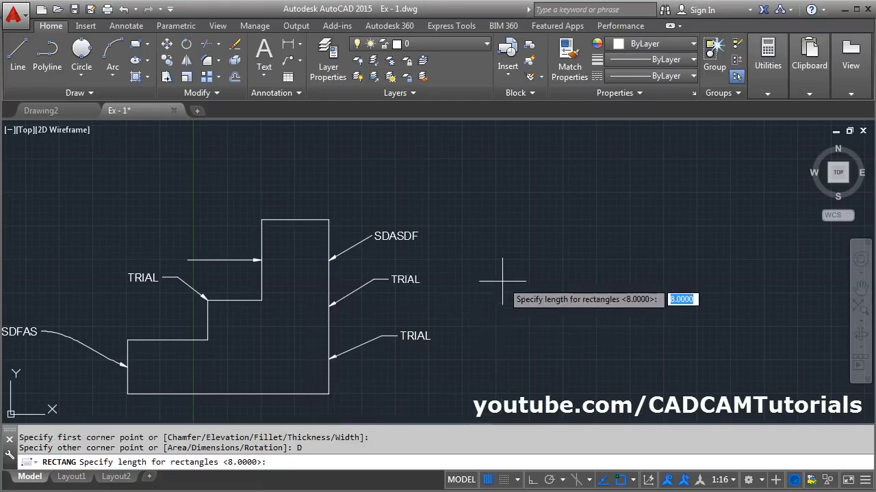
type(".")
key("Return")
type(".")
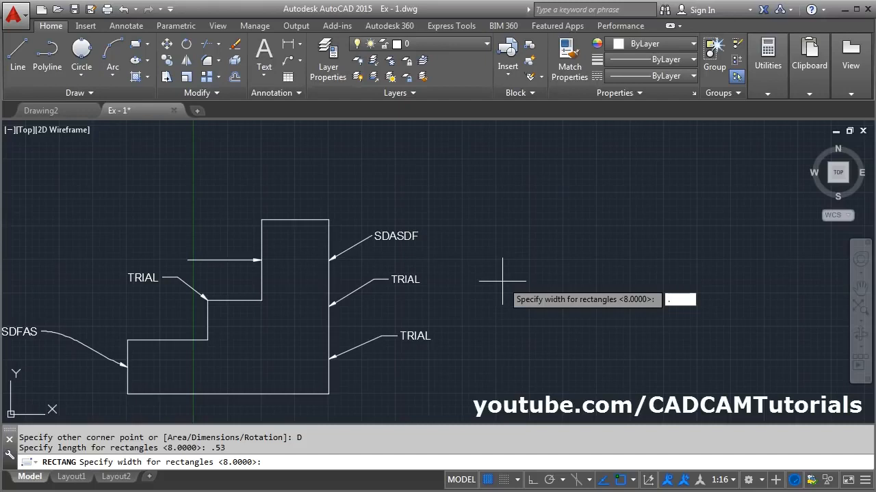
type("53")
key("Return")
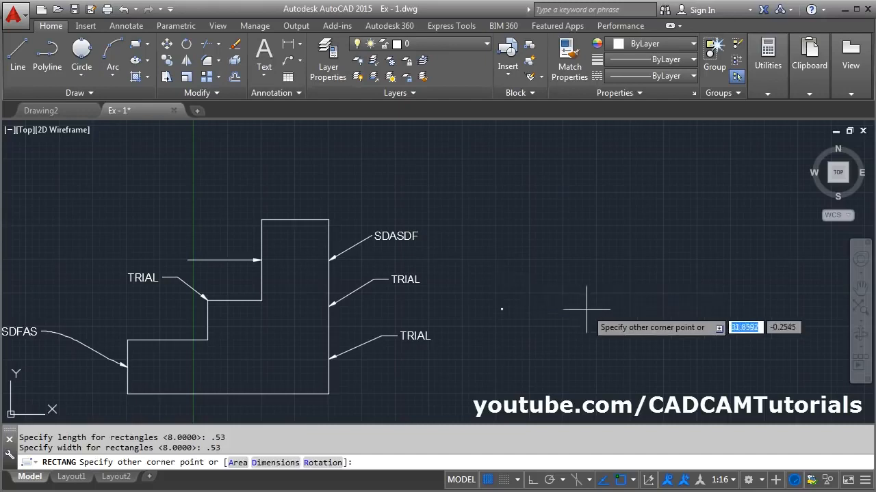
scroll(508, 302, "up", 5)
scroll(508, 301, "up", 8)
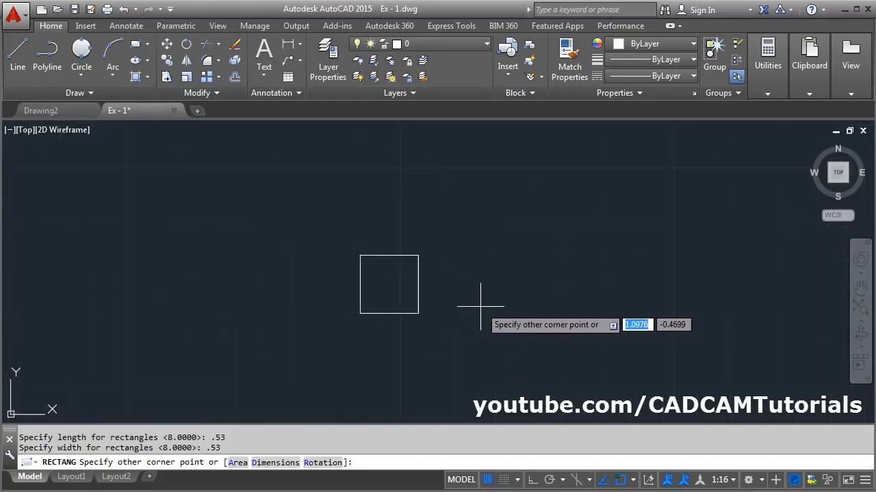
middle_click_drag(473, 283, 475, 227)
left_click(475, 190)
Step: Draw a 3-point circle inscribed in the small square through the midpoints of its top, right and bottom sides
scroll(373, 219, "up", 3)
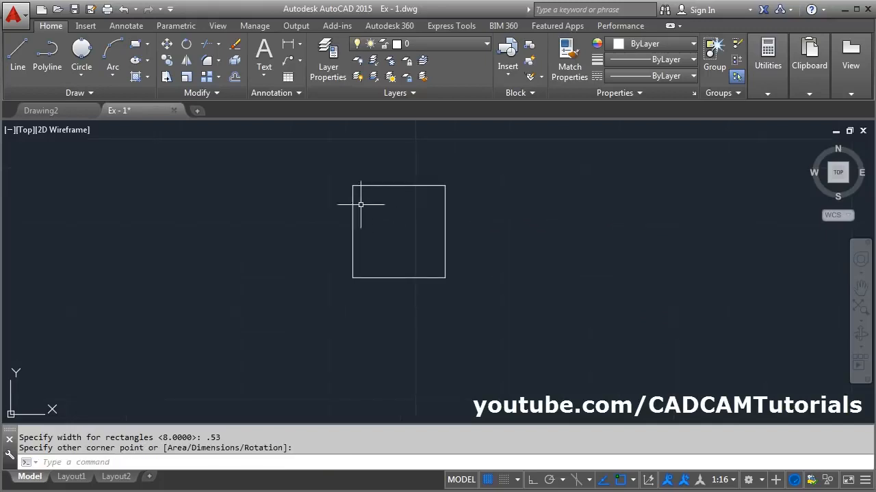
left_click(88, 77)
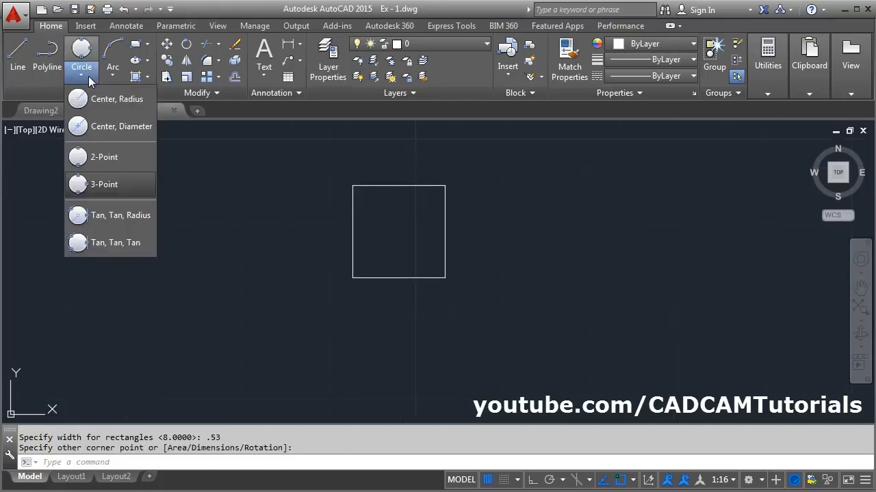
left_click(117, 185)
left_click(398, 185)
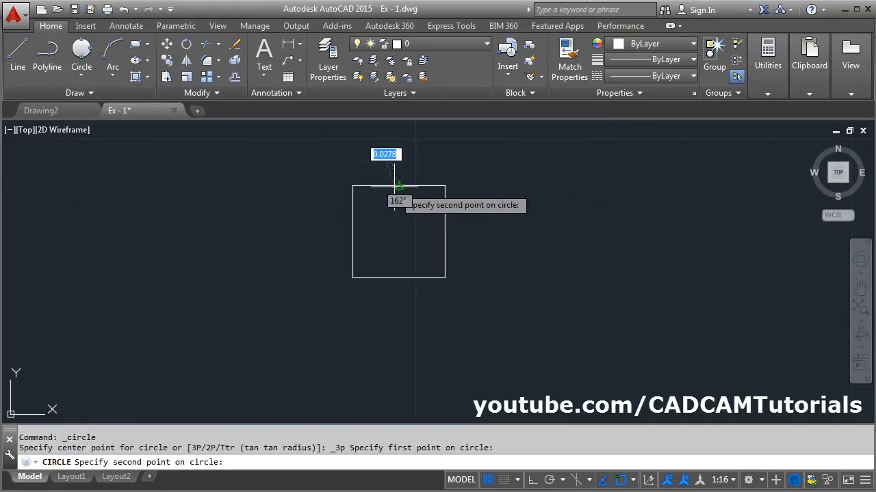
left_click(444, 231)
left_click(399, 278)
Step: Start an attribute definition with tag 1, prompt ENTER NO and default value 1
scroll(420, 166, "up", 2)
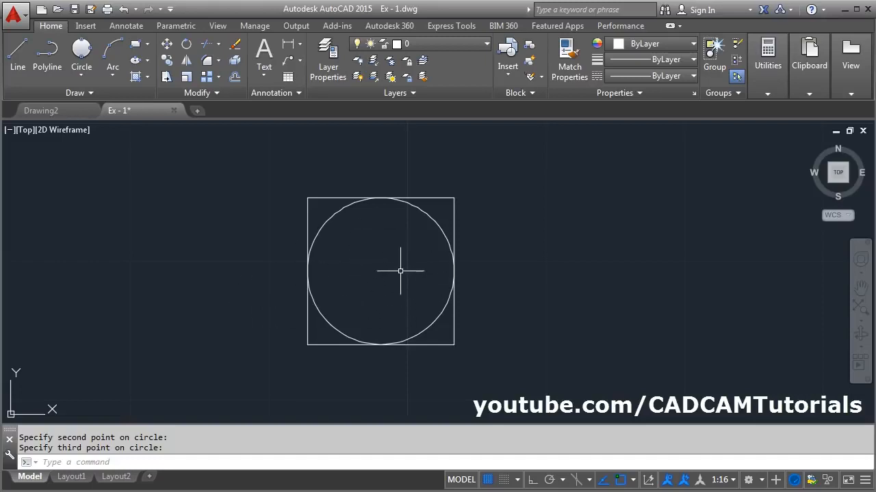
left_click(531, 93)
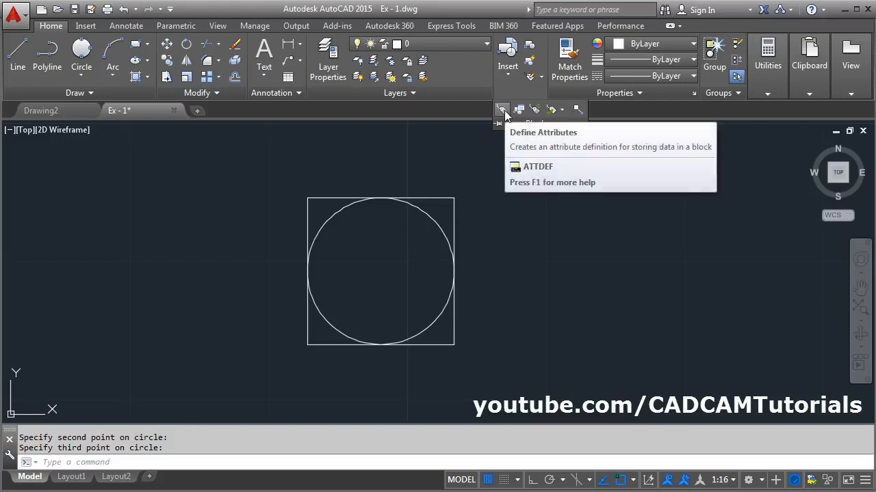
left_click(504, 110)
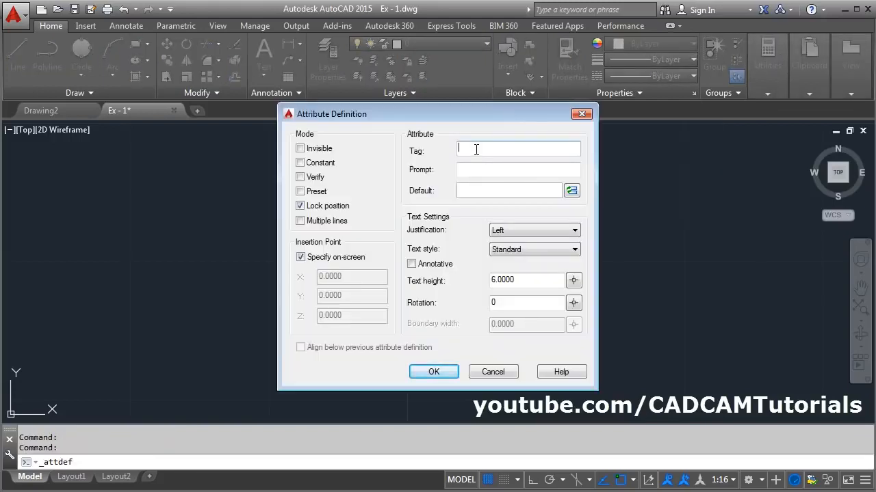
type("1")
left_click(480, 170)
type("ENTER NO")
left_click(474, 192)
type("1")
Step: Set the attribute's justification to Center and text height to 0.25, and place it inside the circle
left_click(513, 230)
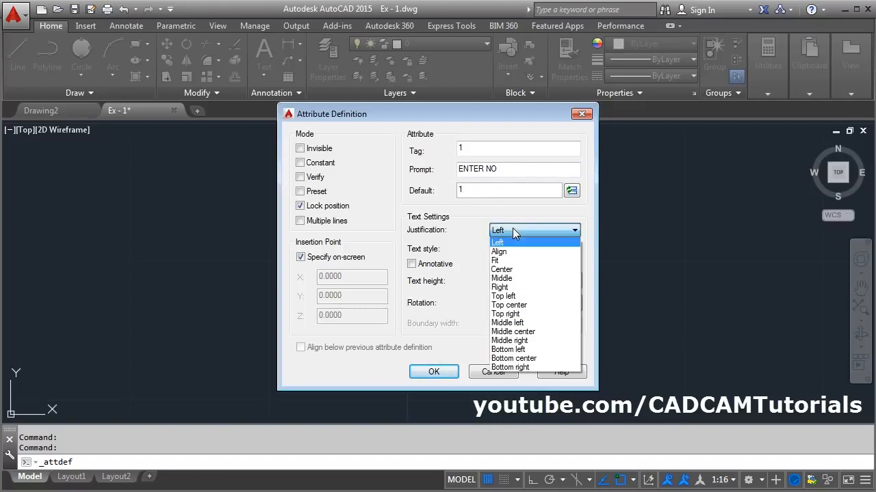
left_click(519, 271)
left_click_drag(524, 280, 468, 284)
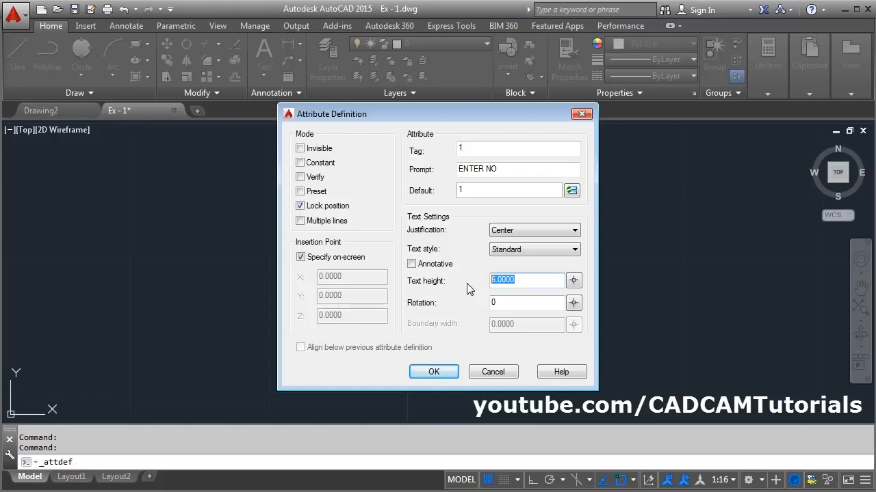
type("0.25")
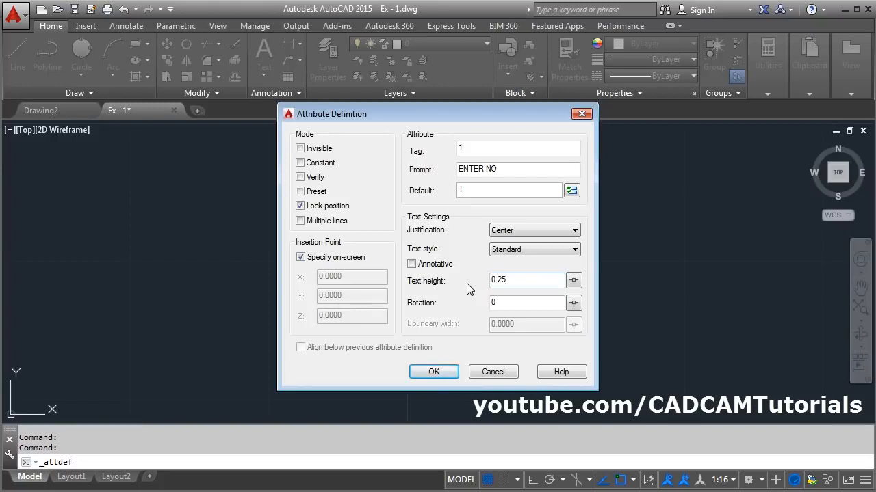
left_click(448, 371)
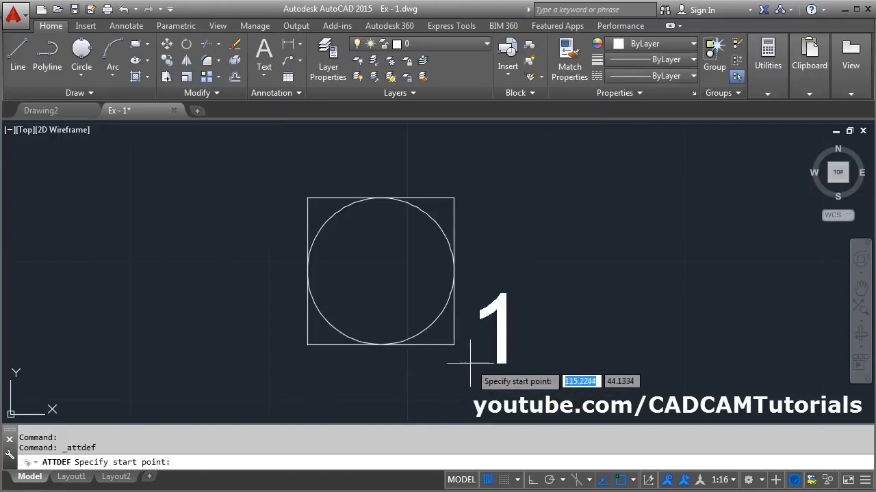
left_click(348, 305)
Step: Move the attribute text 1 horizontally to the middle of the circle
scroll(348, 305, "up", 2)
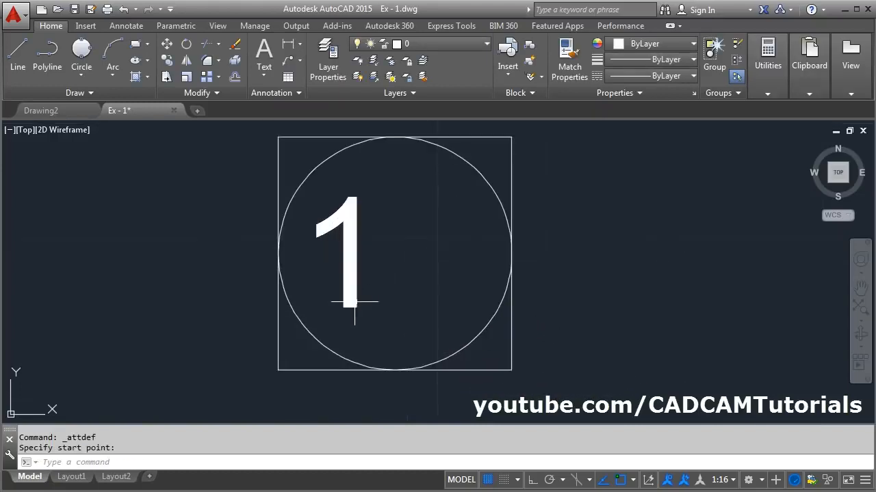
type("M")
key("Return")
left_click(353, 306)
key("Return")
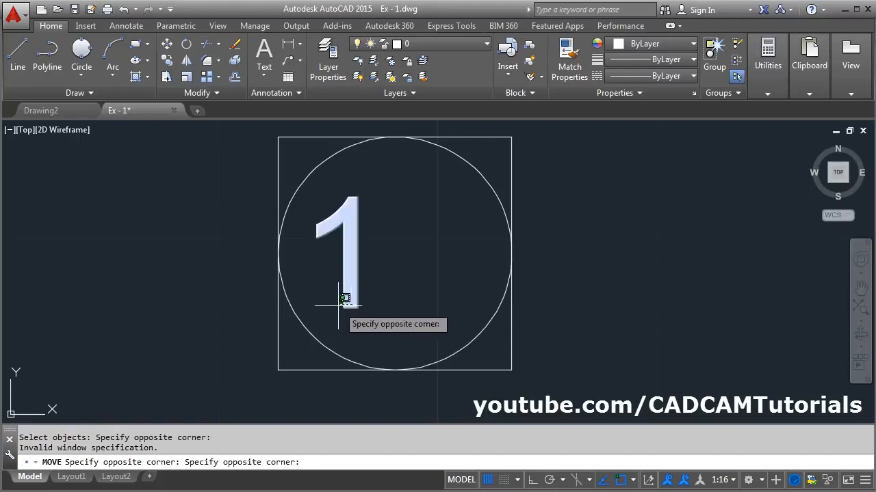
left_click(338, 305)
key("Return")
left_click(392, 291)
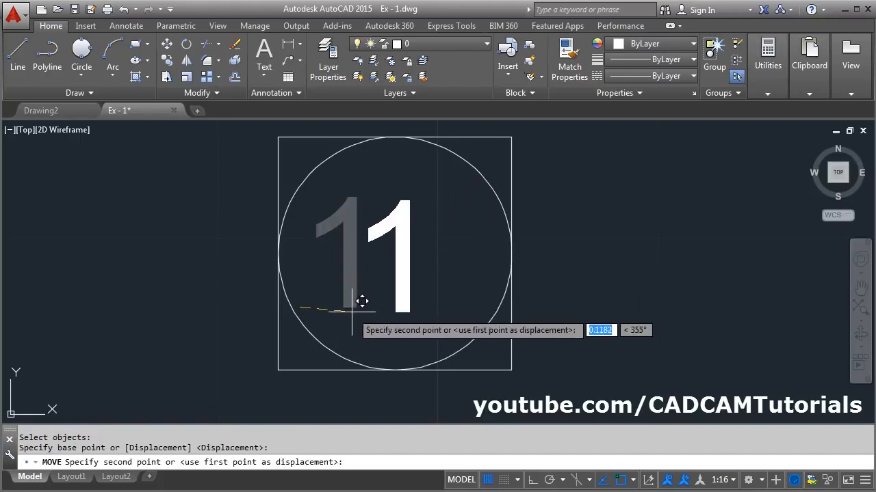
left_click(353, 305)
scroll(410, 301, "down", 2)
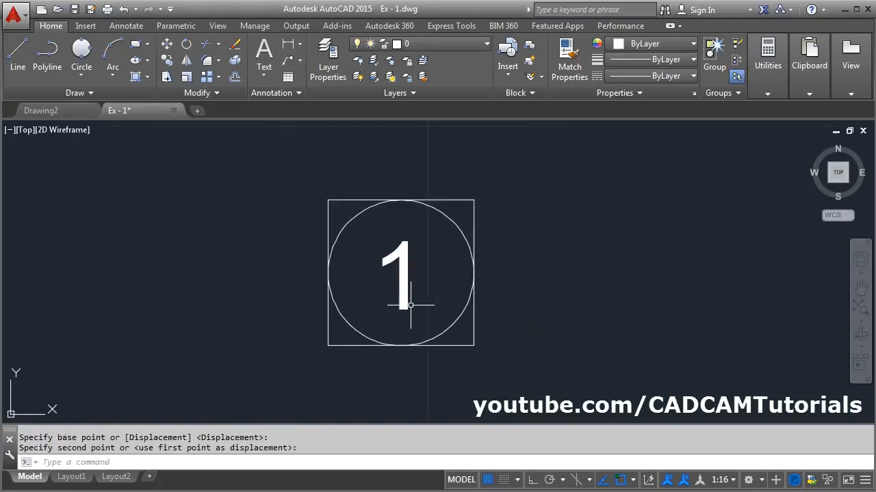
Step: Create block SQ1 from the square, circle and attribute, with its base point at the midpoint of the square's left side and ENTER NO kept at 1
left_click(531, 48)
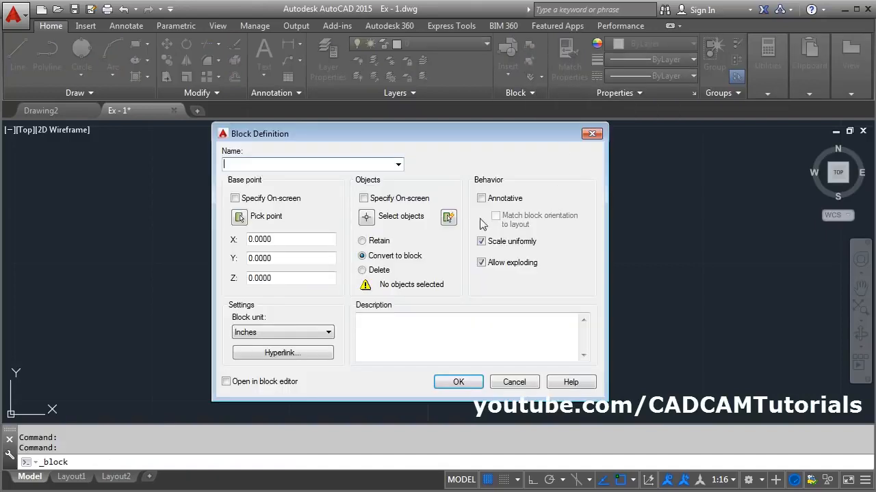
type("SQ1")
left_click(240, 216)
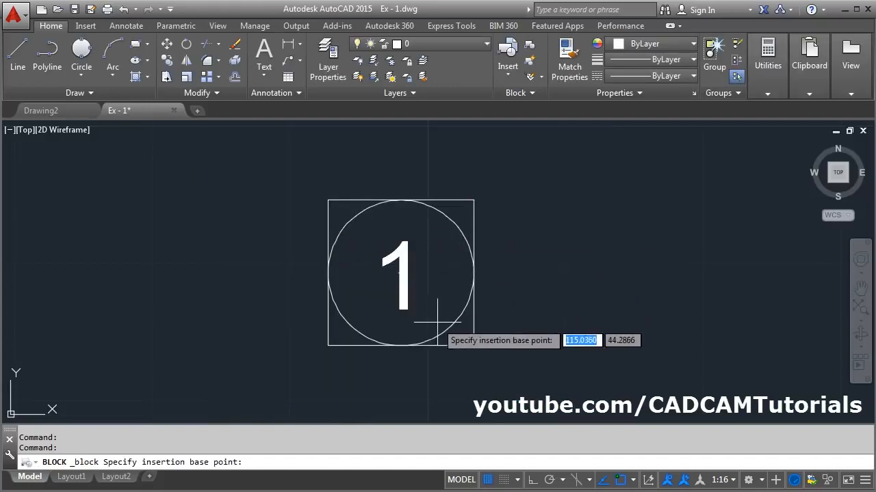
left_click(327, 274)
left_click(366, 216)
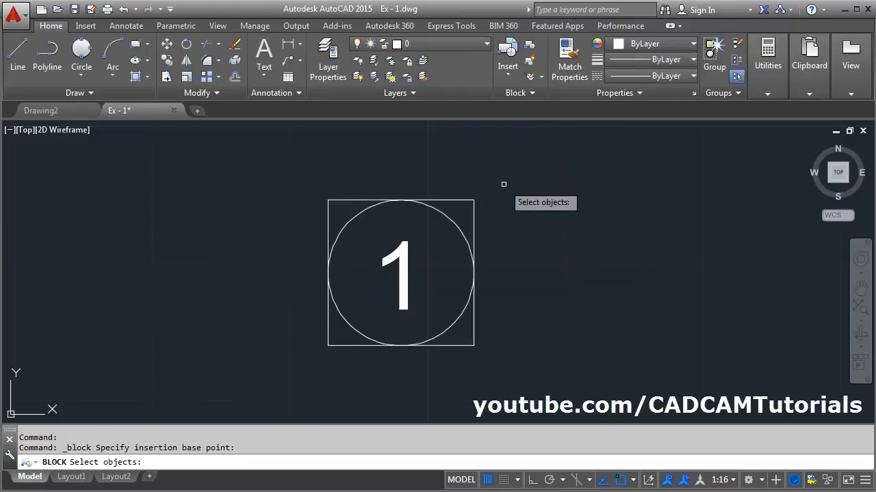
left_click(504, 183)
left_click(284, 360)
key("Return")
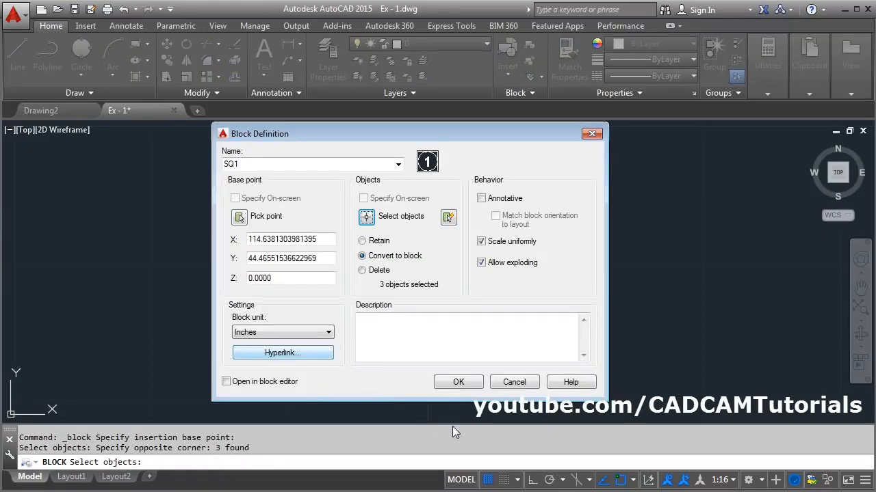
left_click(453, 381)
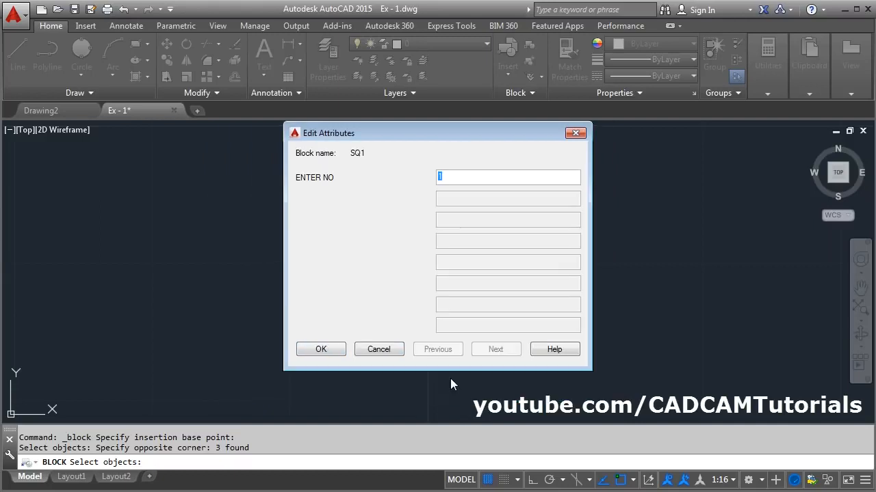
left_click(327, 350)
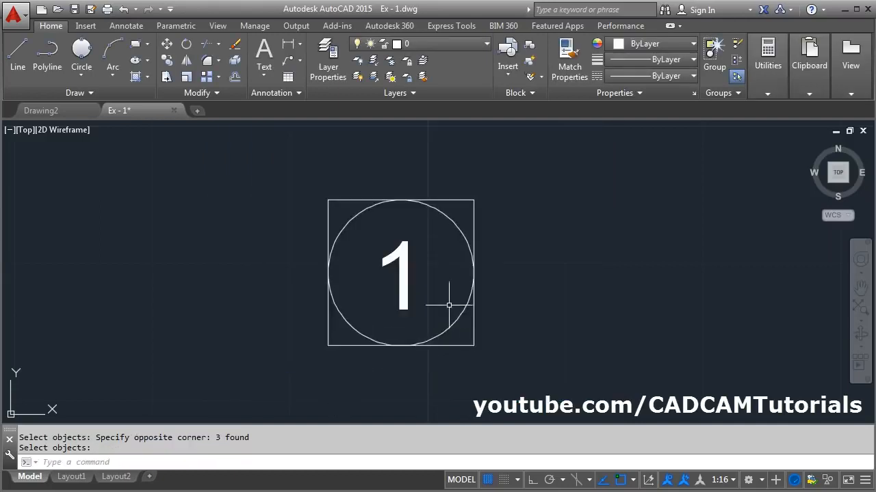
Step: Start a multileader on the stepped profile with its content type set to Block, using block SQ1
scroll(595, 232, "down", 12)
middle_click_drag(532, 226, 735, 422)
scroll(399, 266, "down", 5)
middle_click_drag(375, 303, 420, 292)
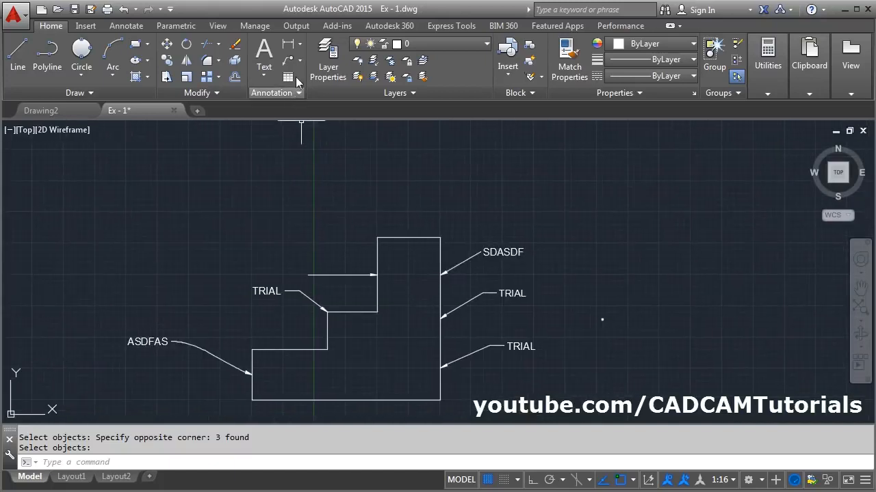
left_click(288, 60)
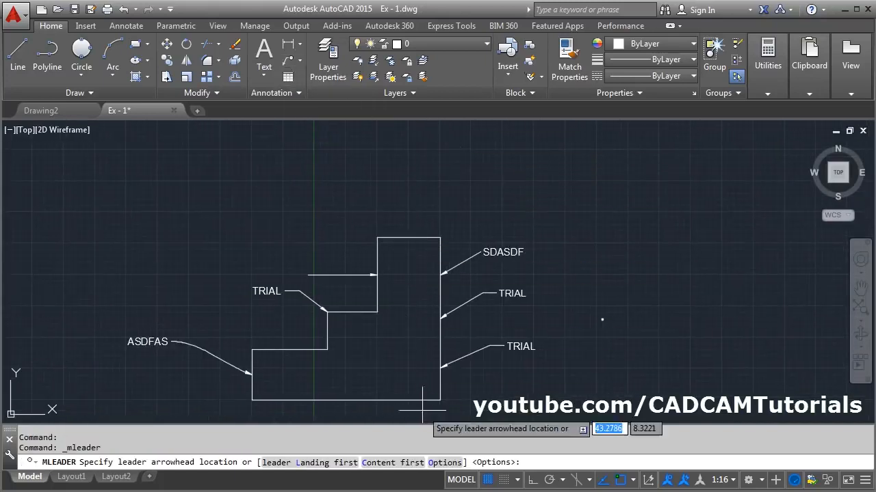
left_click(445, 462)
key("Down")
key("Down")
key("Down")
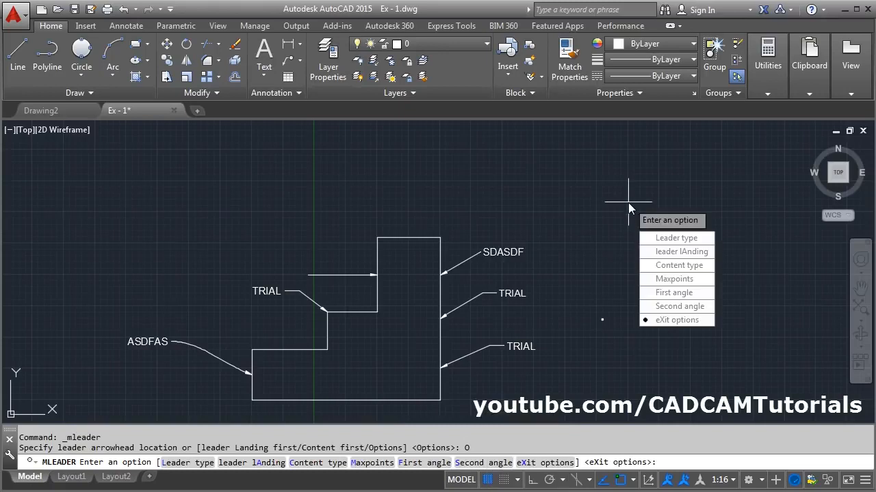
key("Return")
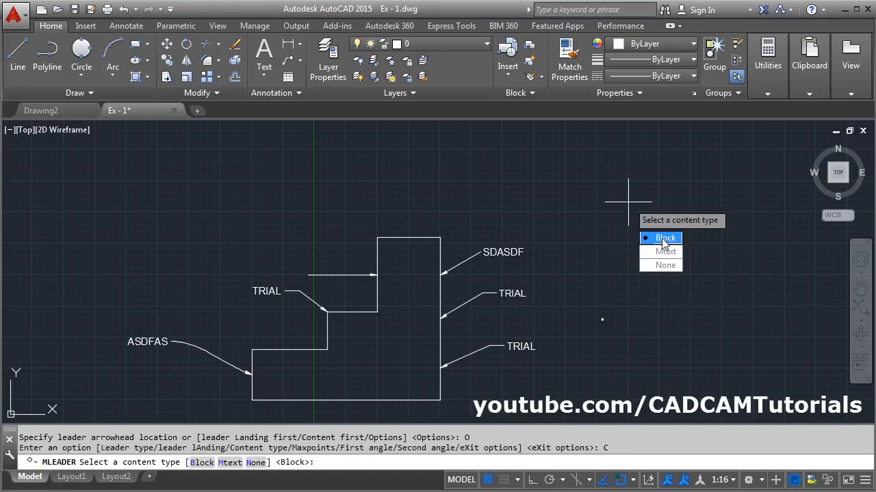
left_click(659, 238)
type("SQ1")
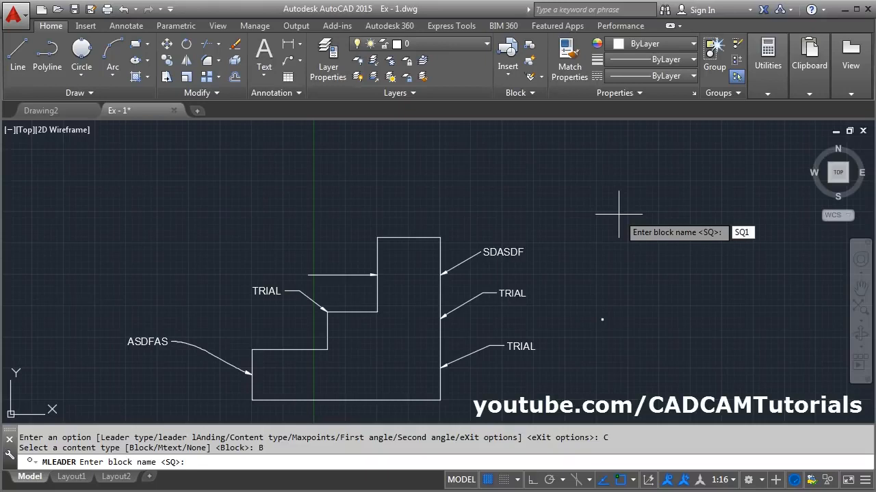
key("Return")
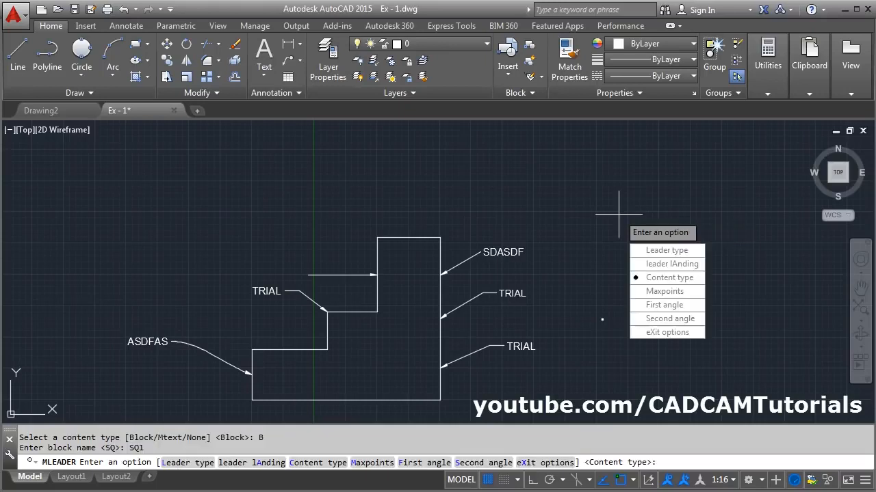
left_click(673, 336)
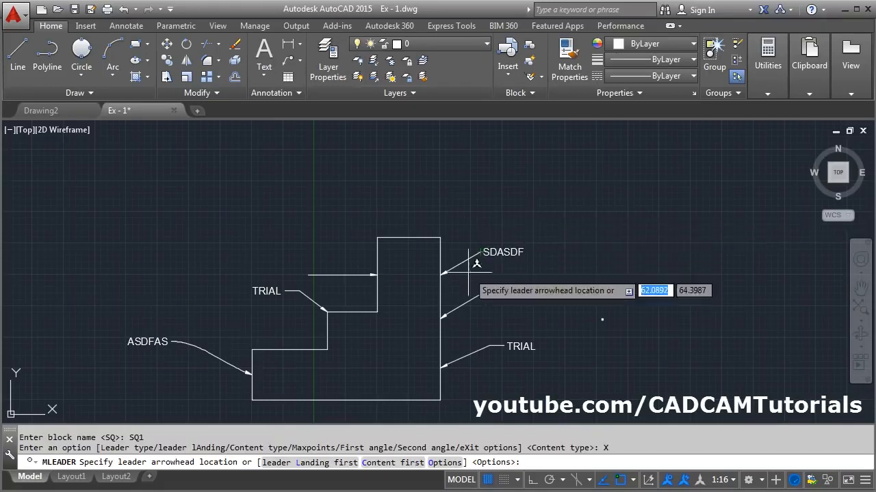
Step: Place the SQ1 leader with its arrowhead at the midpoint of the profile's top edge, landing up and to the right, with number 2
scroll(439, 223, "up", 2)
left_click(384, 254)
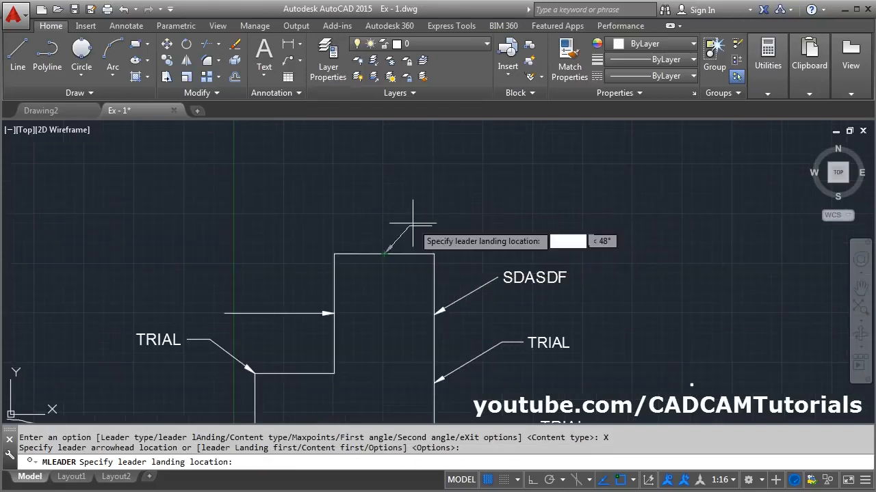
left_click(418, 182)
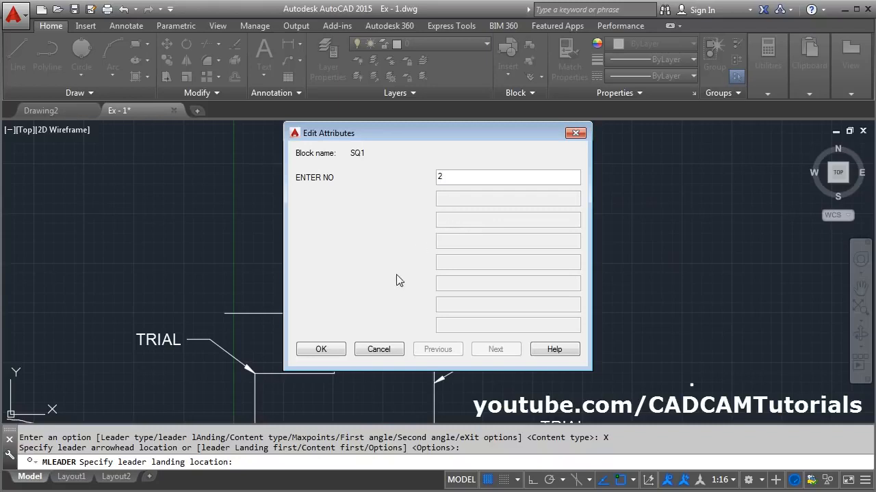
left_click(330, 350)
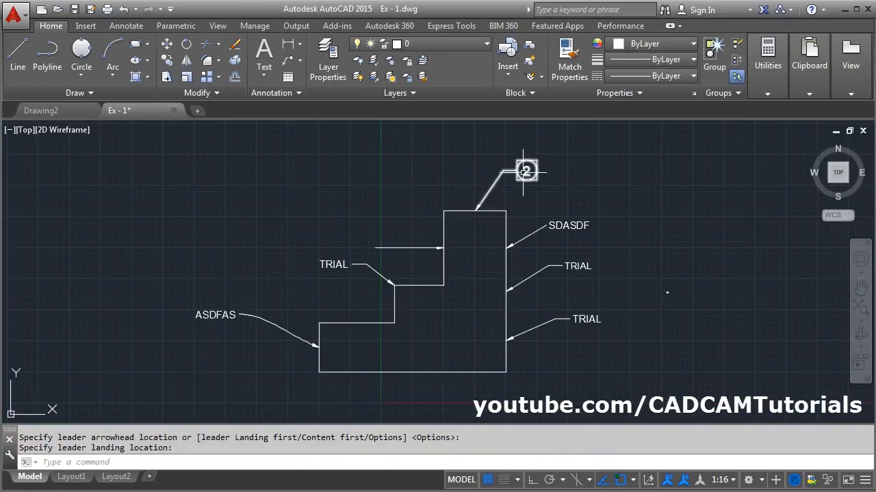
Step: Create another SQ1 block multileader from the midpoint of the profile's bottom edge, landing down and to the right, with number 3
left_click(288, 64)
middle_click_drag(395, 373, 383, 344)
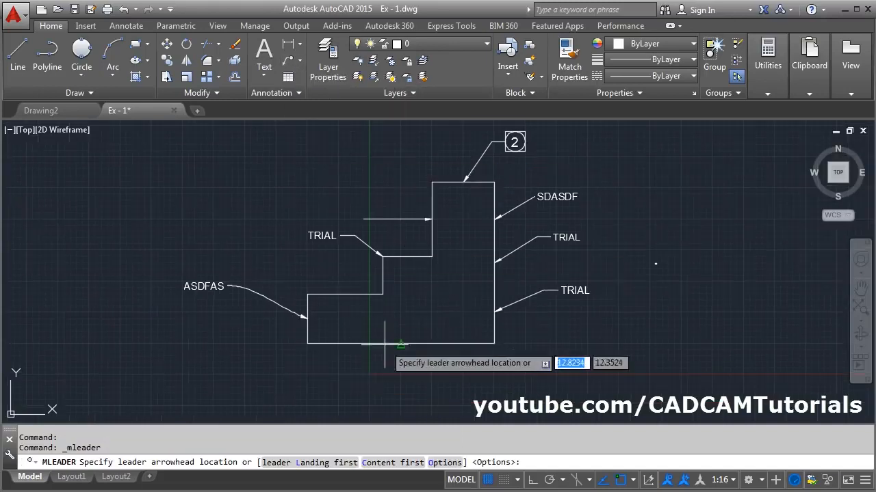
left_click(445, 463)
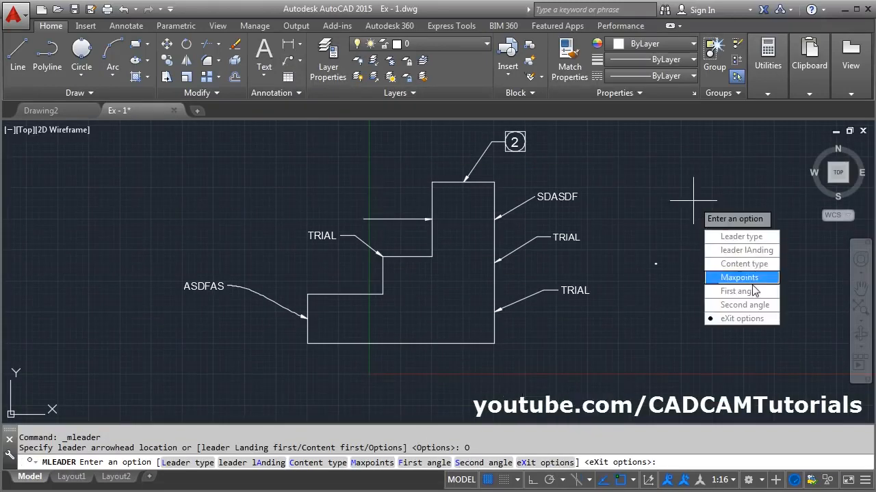
left_click(735, 265)
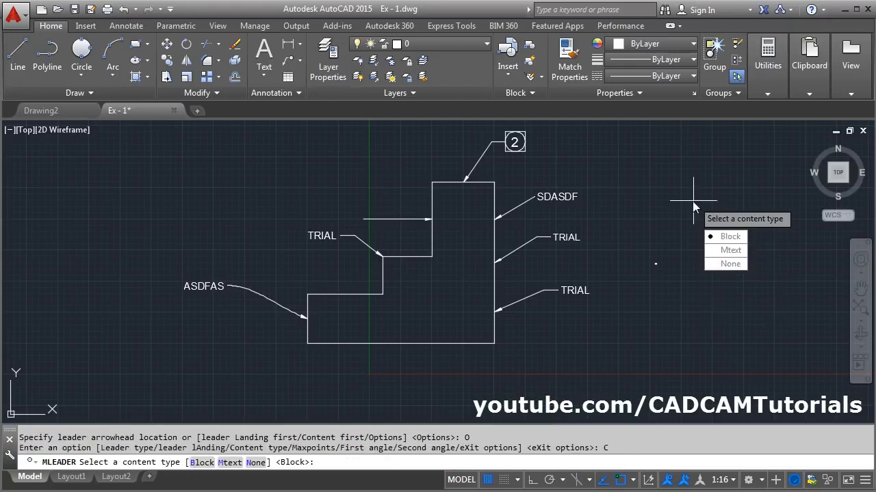
left_click(735, 238)
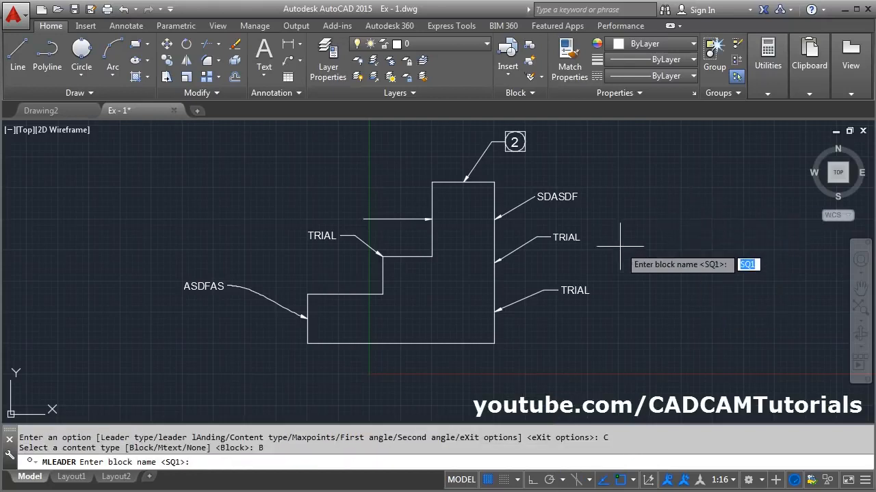
key("Return")
left_click(667, 364)
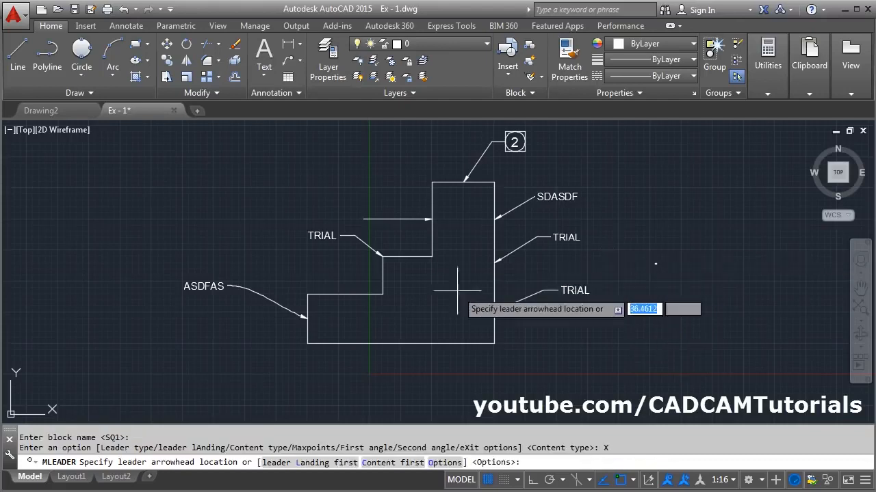
left_click(402, 344)
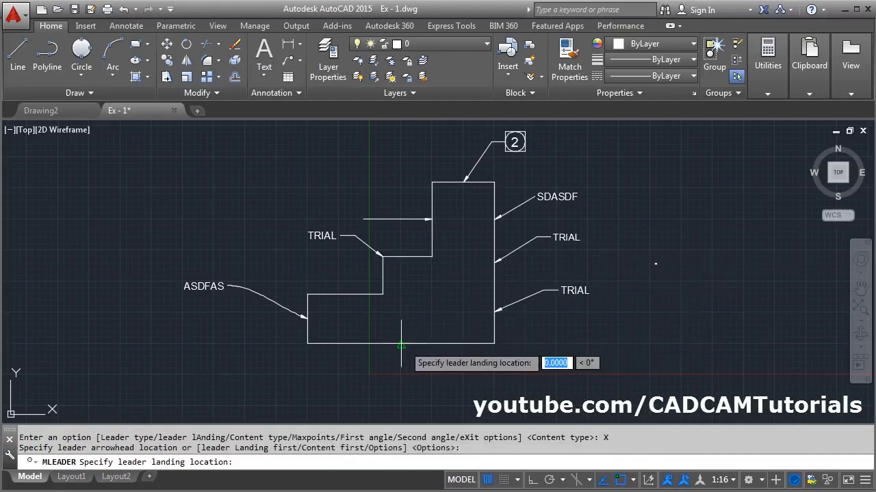
left_click(432, 380)
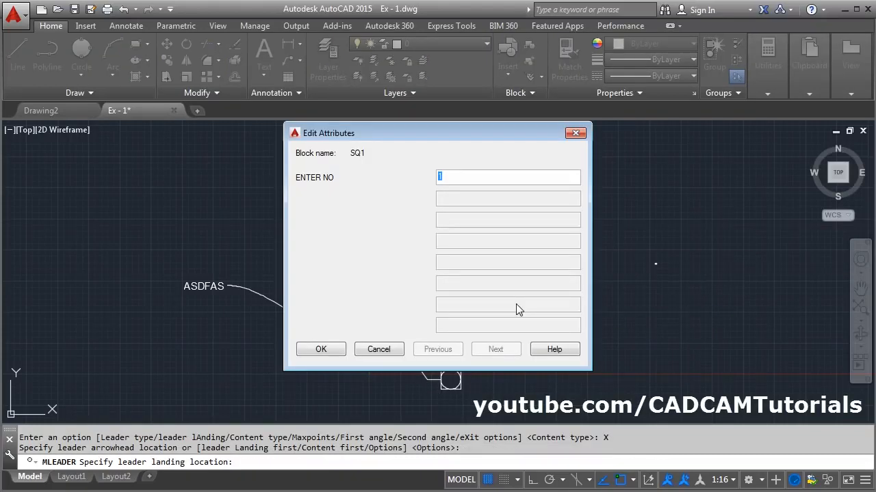
left_click(321, 349)
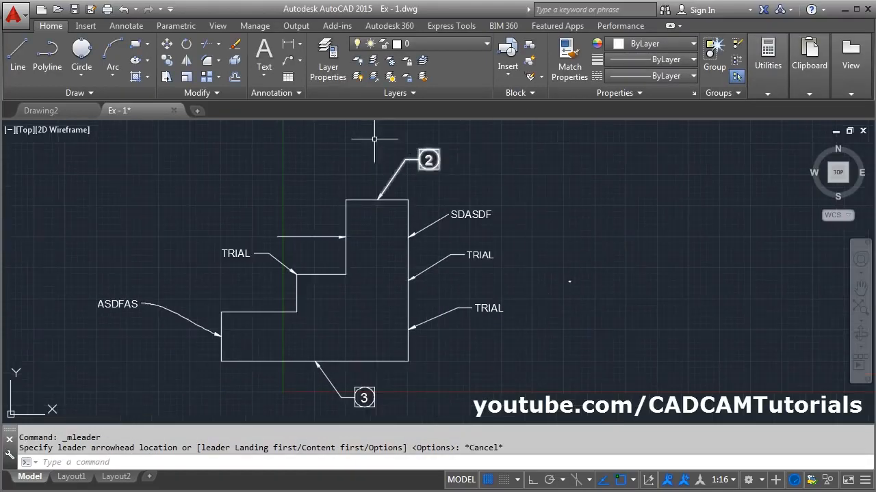
Step: Start a multileader and set its maximum number of leader line points to 4
left_click(288, 61)
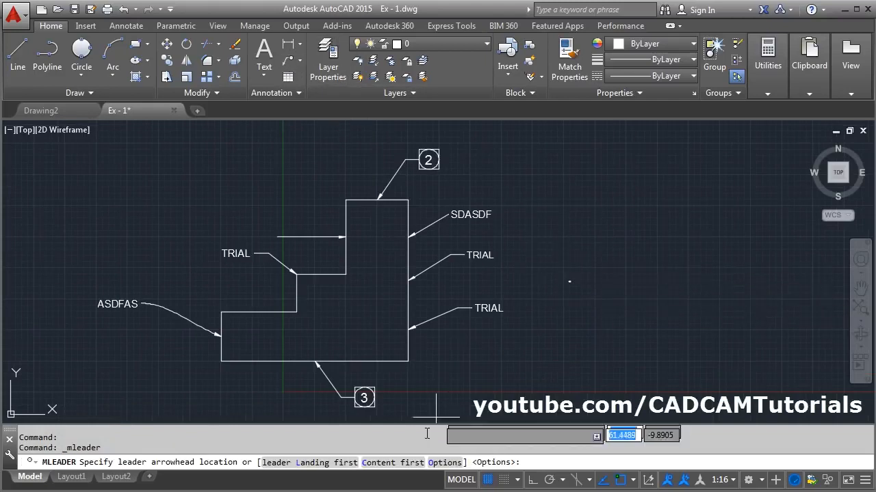
left_click(443, 462)
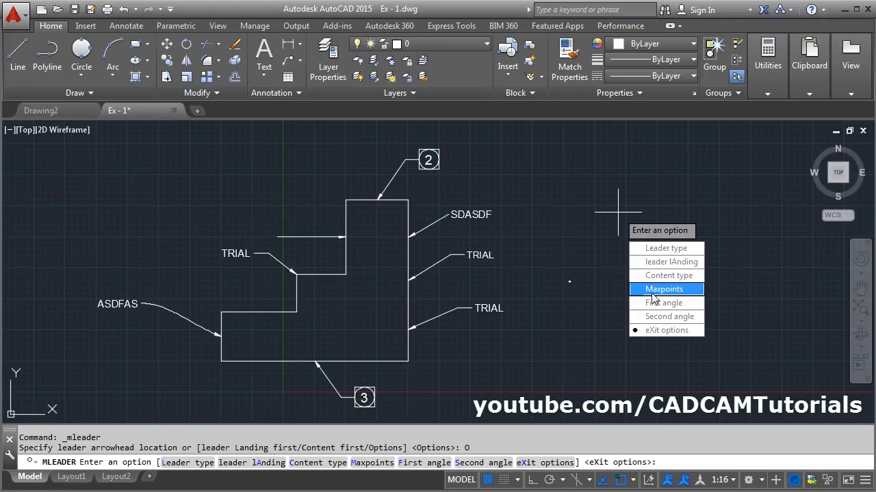
left_click(673, 291)
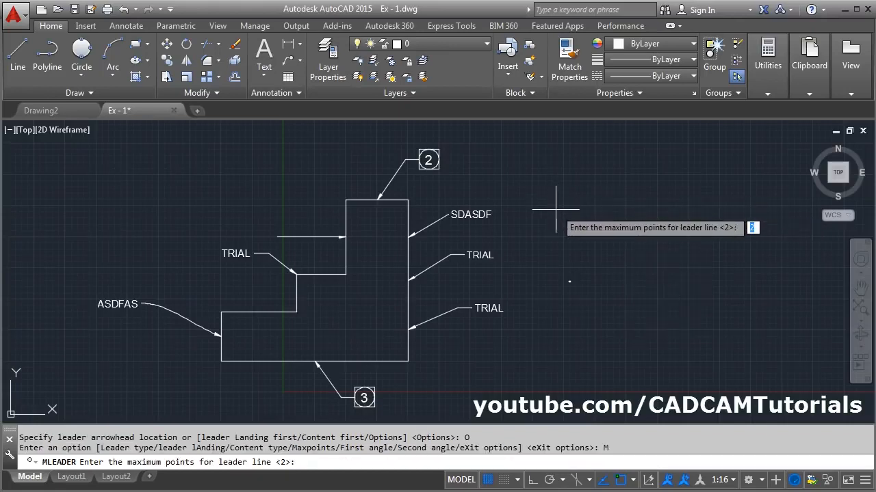
key("Return")
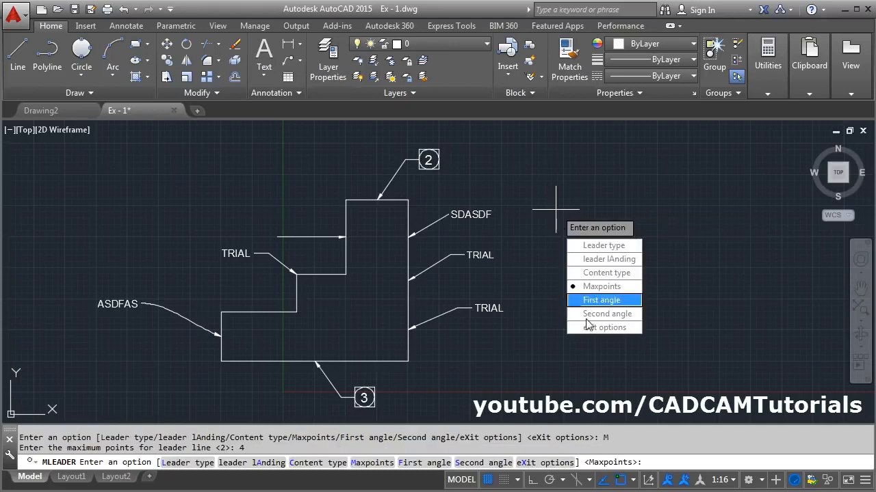
left_click(599, 328)
Step: Draw the multileader from the midpoint of the profile's bottom edge through two bends inside the profile to its landing, with text DS
scroll(339, 333, "up", 2)
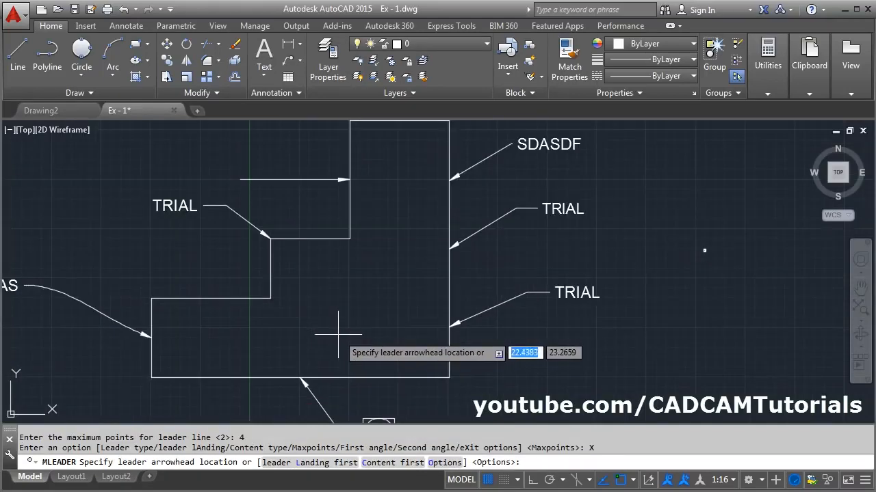
left_click(301, 377)
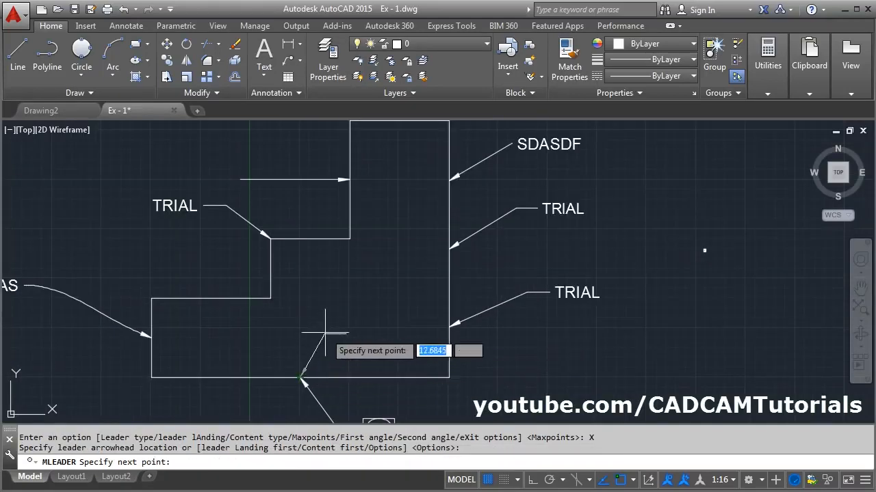
left_click(337, 296)
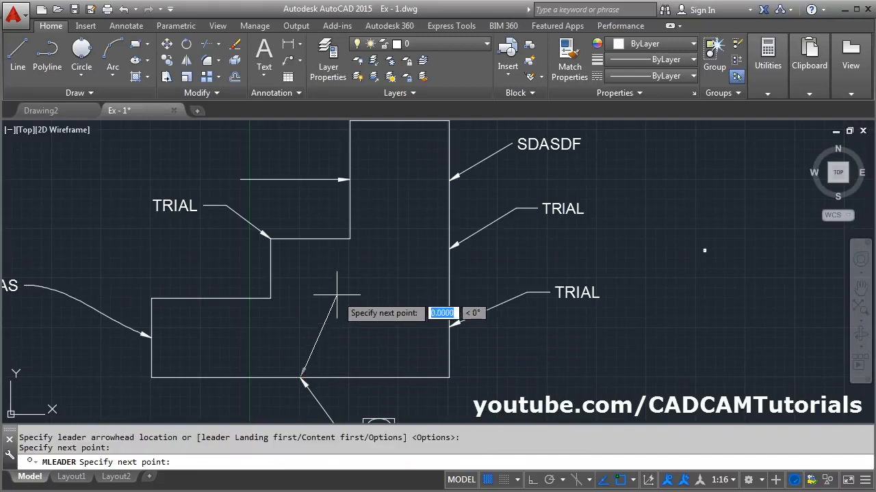
left_click(373, 277)
left_click(393, 302)
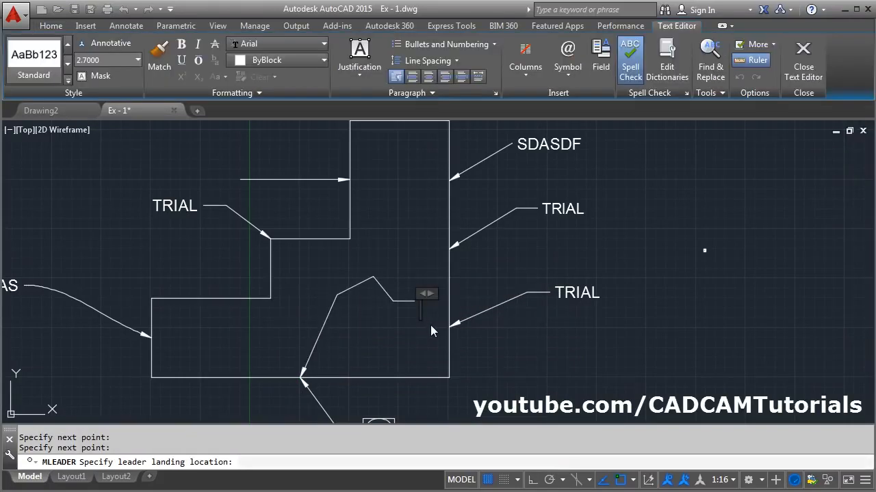
type("DS")
left_click(715, 327)
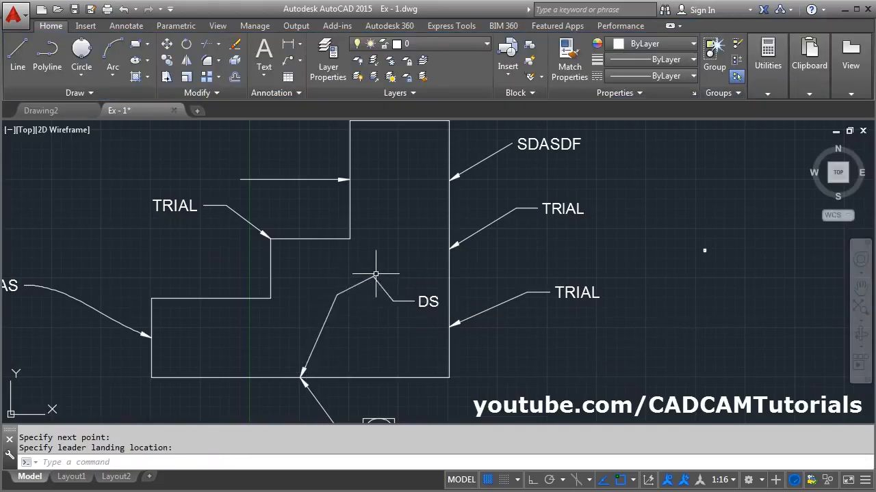
Step: Start another multileader with its first angle constraint set to 30
left_click(287, 64)
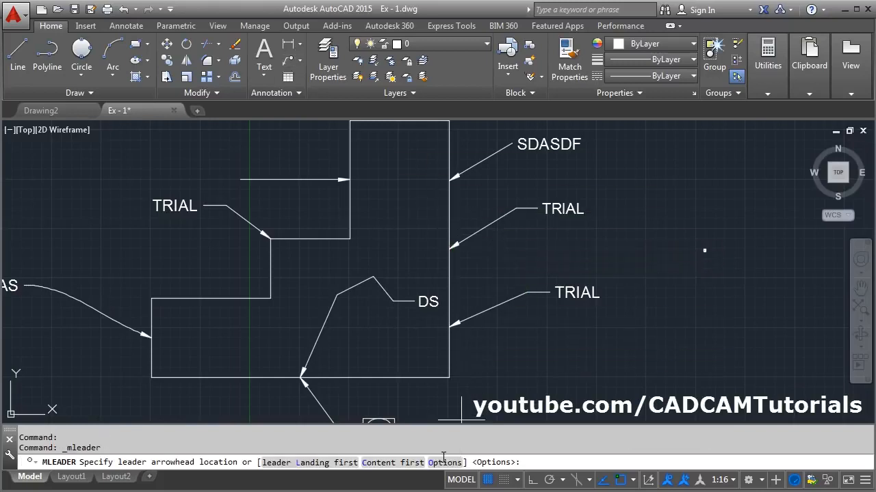
type("O")
key("Return")
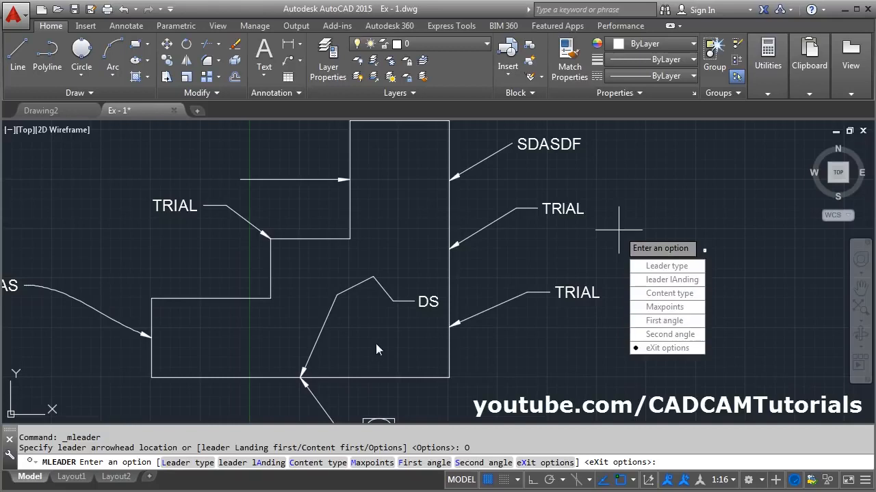
left_click(671, 327)
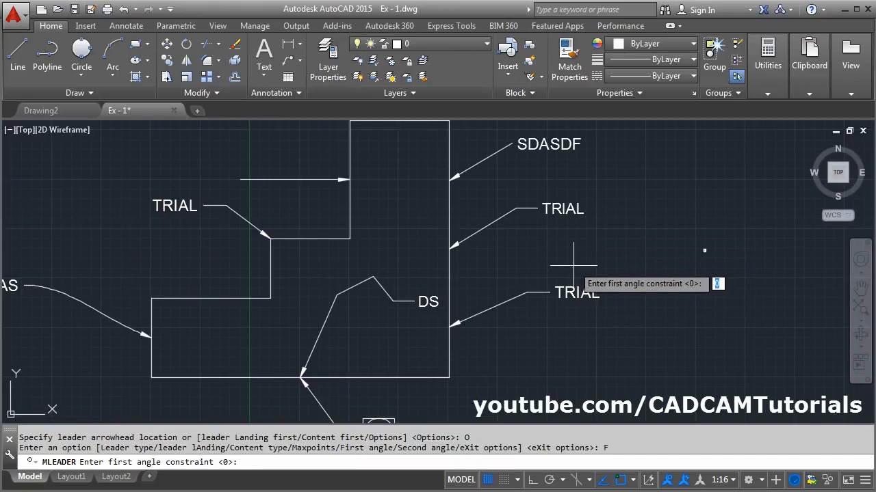
key("Return")
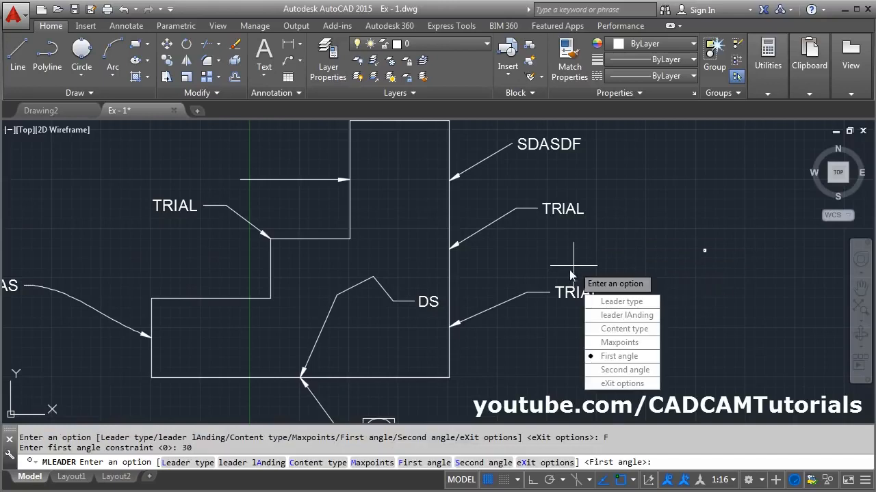
left_click(622, 386)
Step: Place the angle-constrained leader with its arrowhead at the profile's lower-left corner, landing up and to the right, with text SDF
scroll(572, 257, "down", 3)
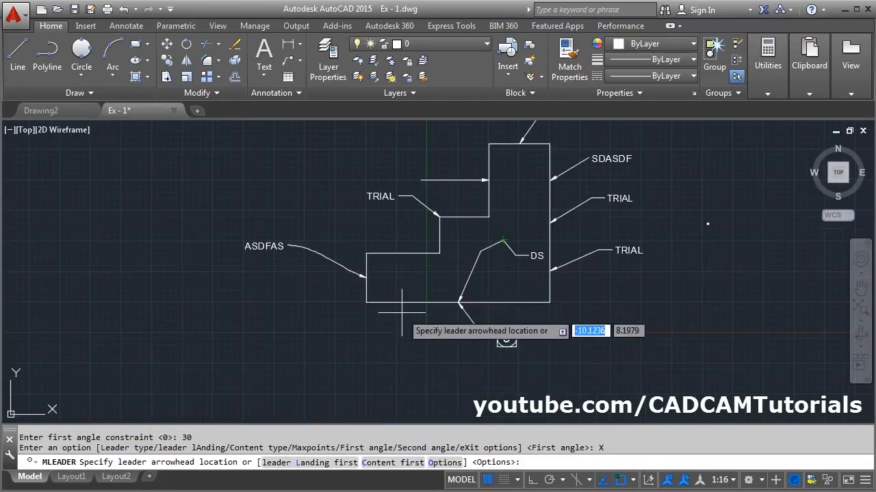
scroll(403, 318, "up", 2)
left_click(343, 294)
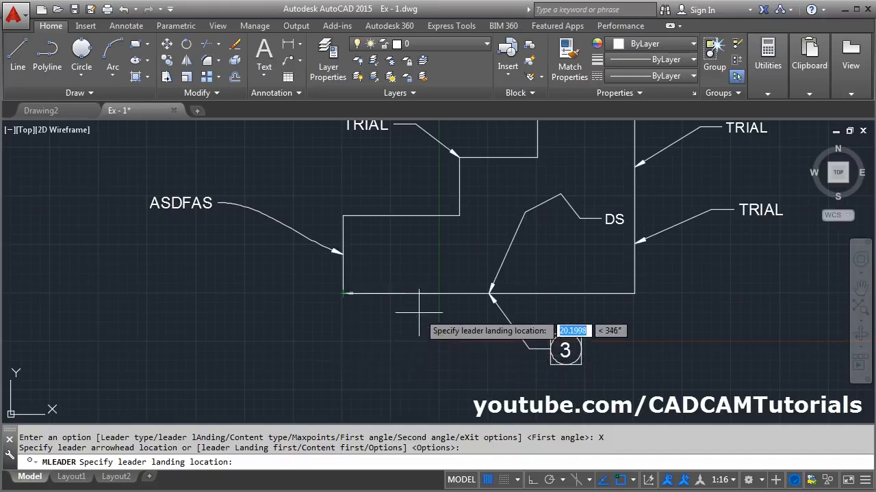
left_click(408, 259)
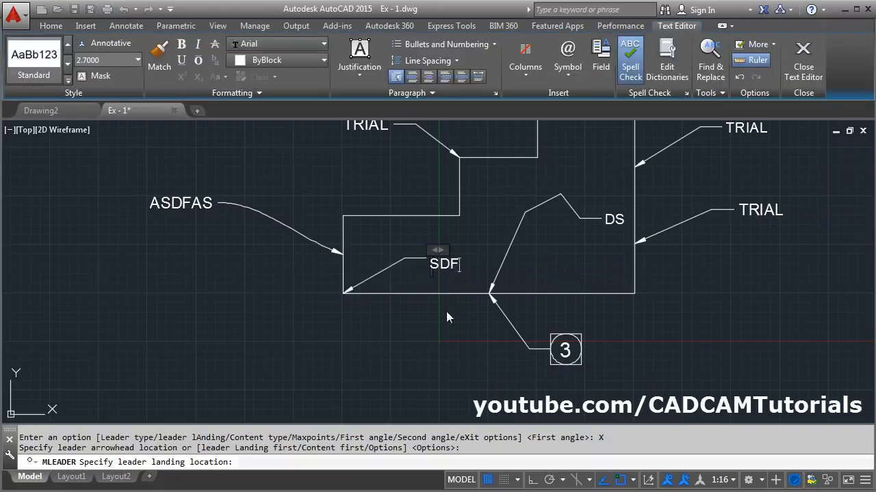
left_click(439, 347)
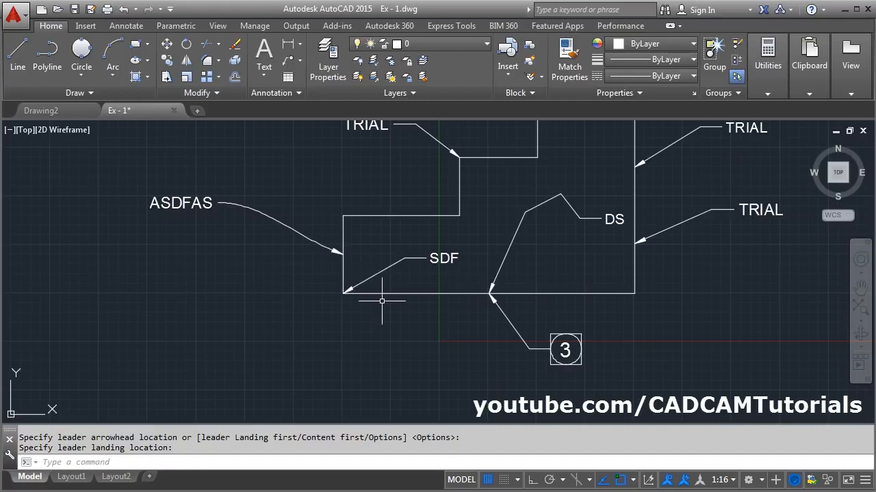
Step: Start collecting the block multileaders numbered 3 and 2 into one leader, picking number 3 before number 2
middle_click(390, 301)
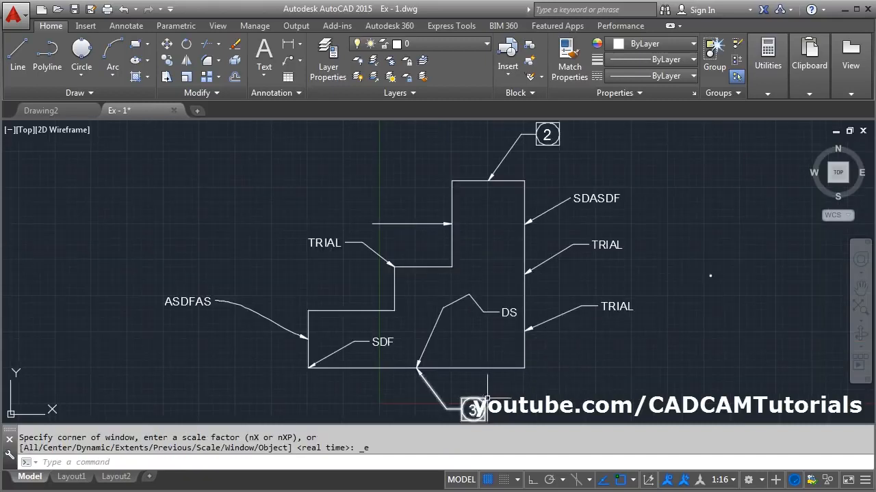
scroll(509, 383, "down", 2)
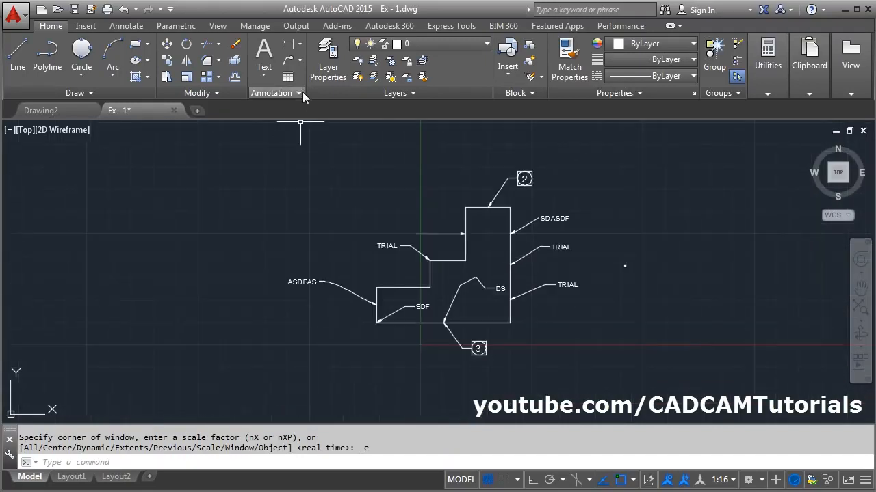
left_click(302, 62)
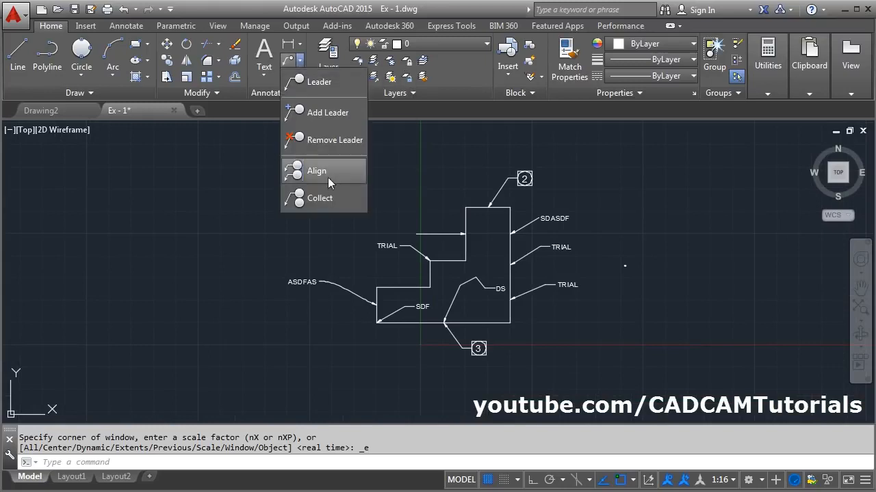
left_click(327, 202)
left_click(478, 349)
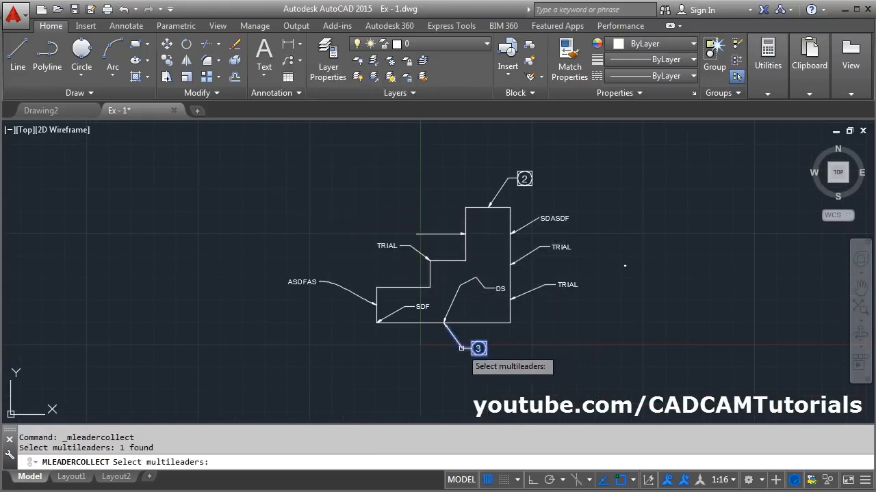
left_click(496, 192)
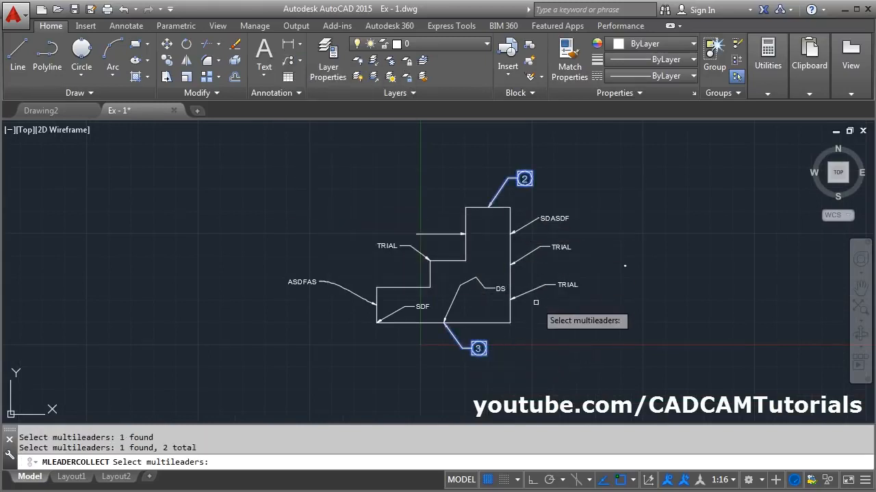
key("Return")
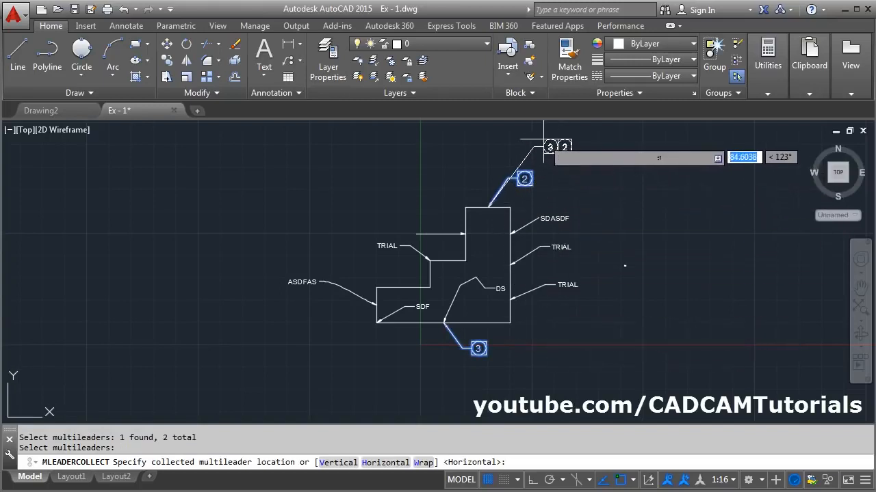